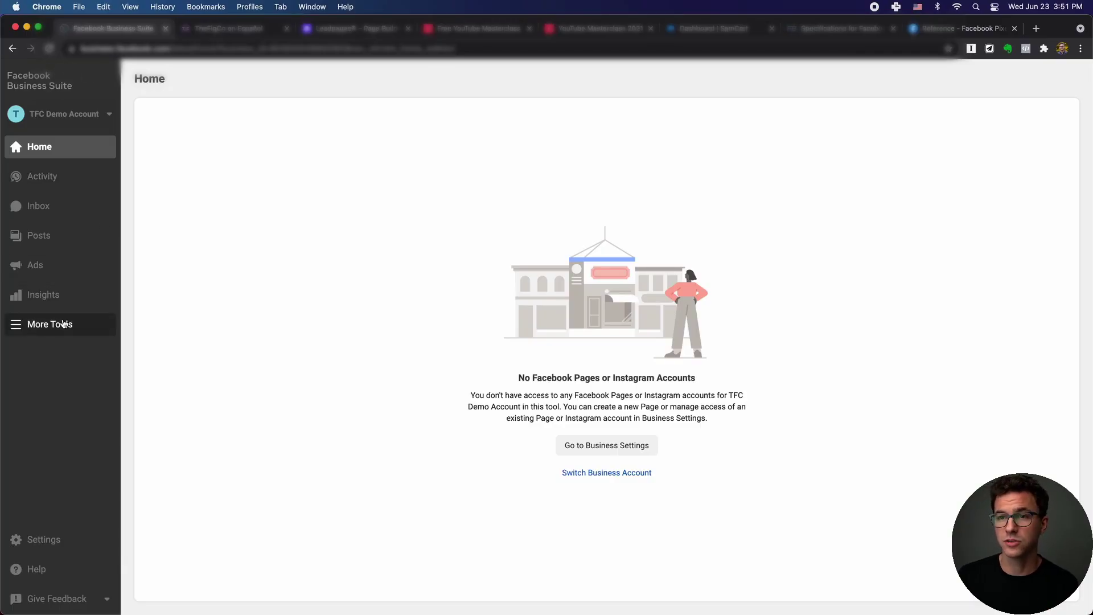
# Open the More Tools panel from Business Suite's left sidebar for the TFC Demo Account.
pyautogui.click(63, 323)
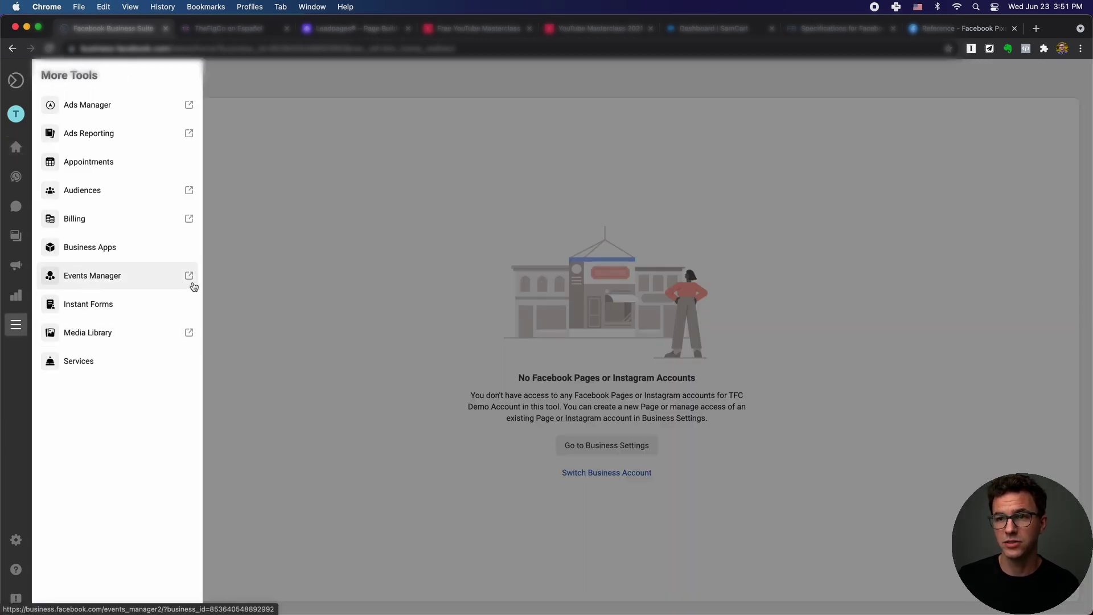
pyautogui.click(118, 277)
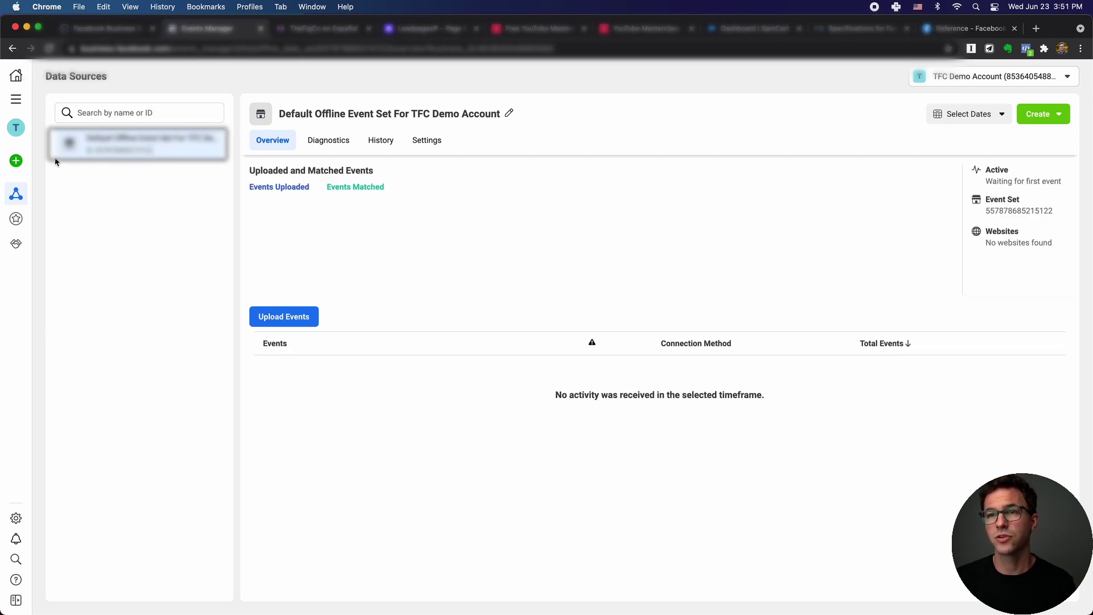
pyautogui.moveTo(15, 165)
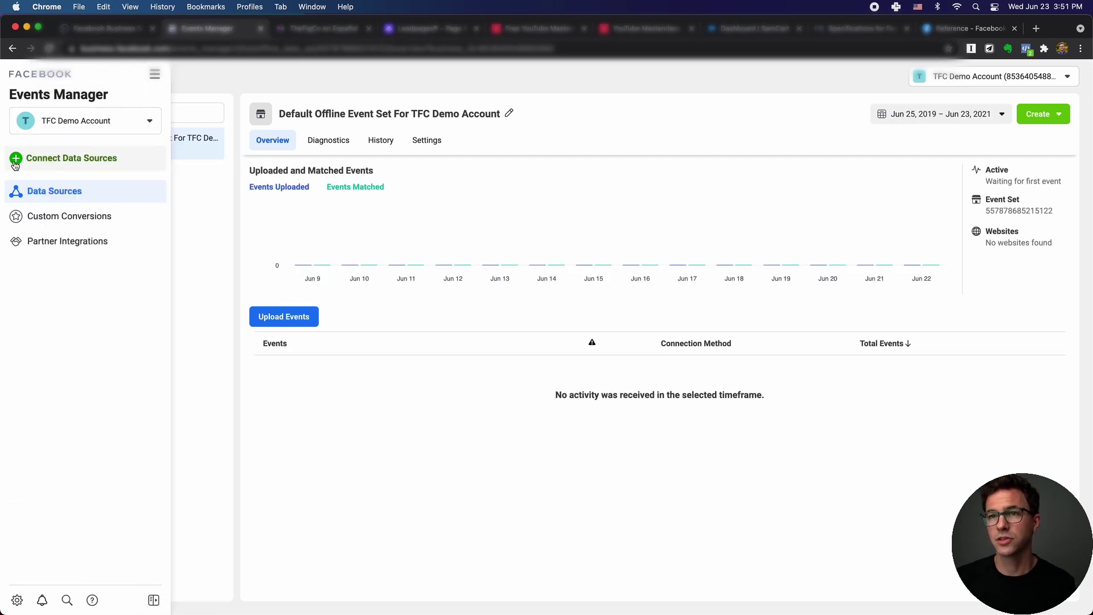
pyautogui.click(51, 162)
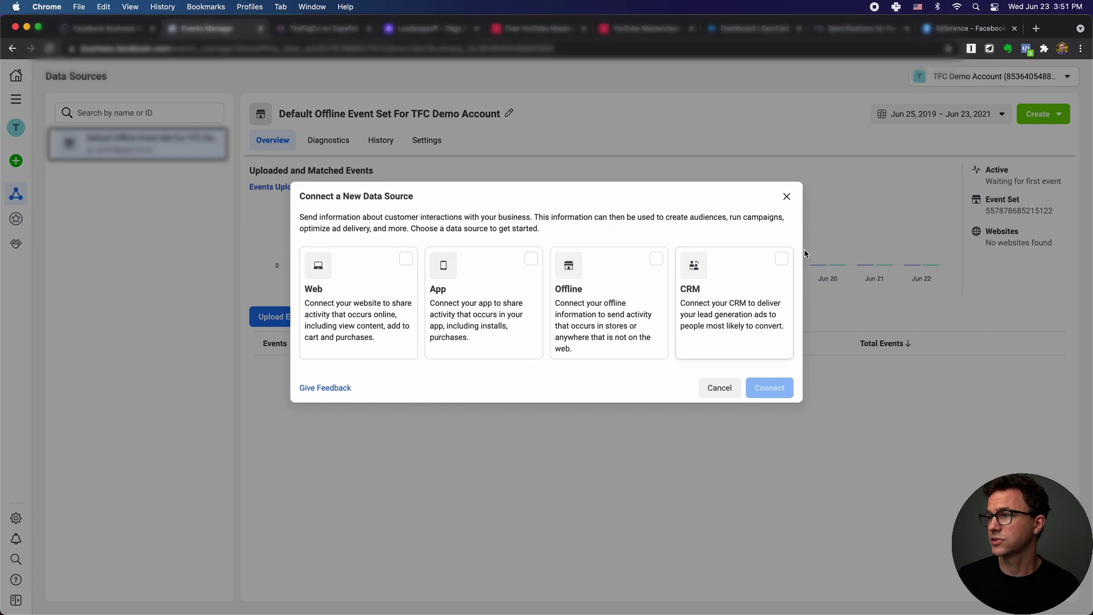
pyautogui.click(787, 197)
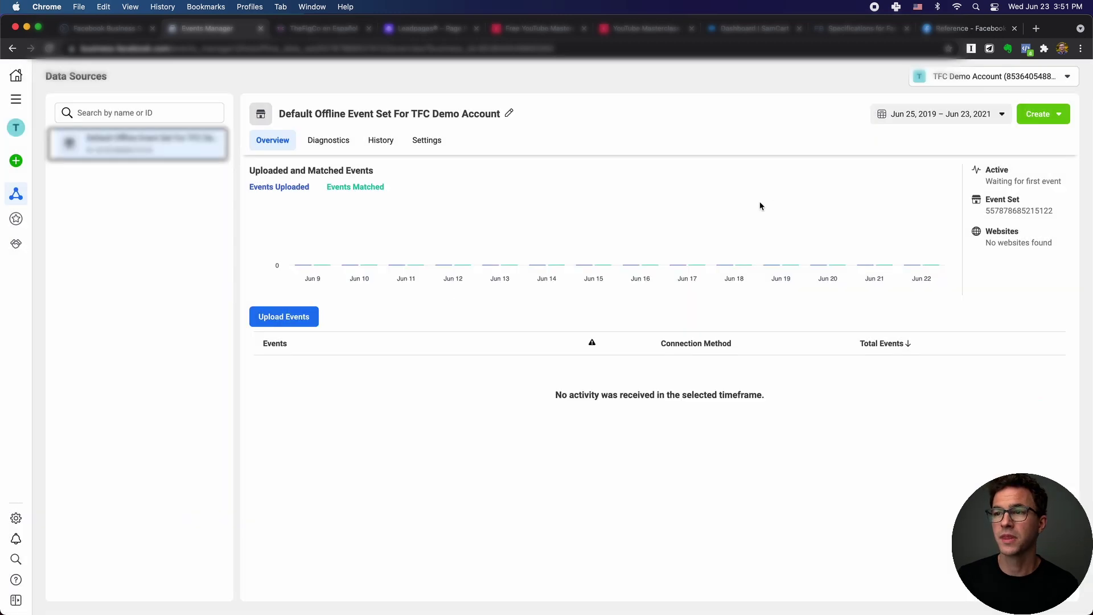
pyautogui.click(108, 29)
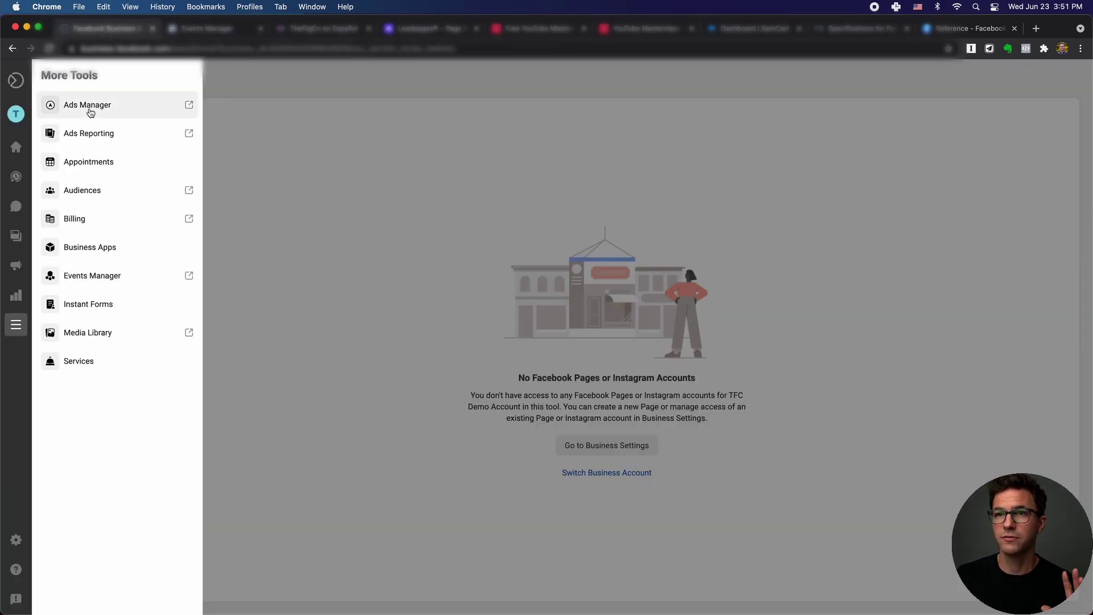
# Go from Settings into full Business Settings and open Data Sources > Pixels.
pyautogui.moveTo(8, 357)
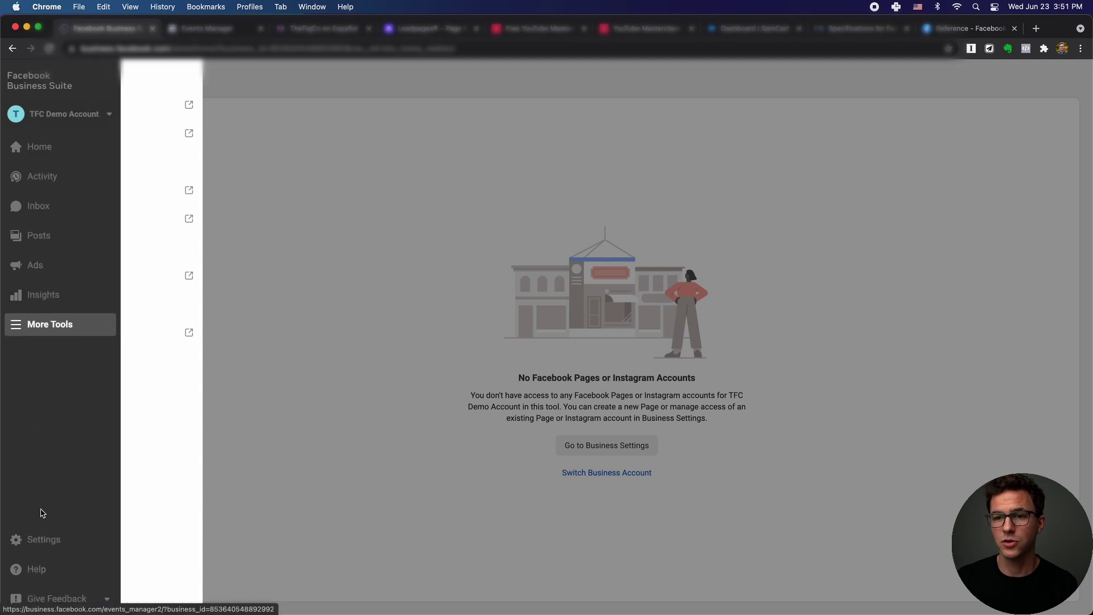
pyautogui.click(43, 540)
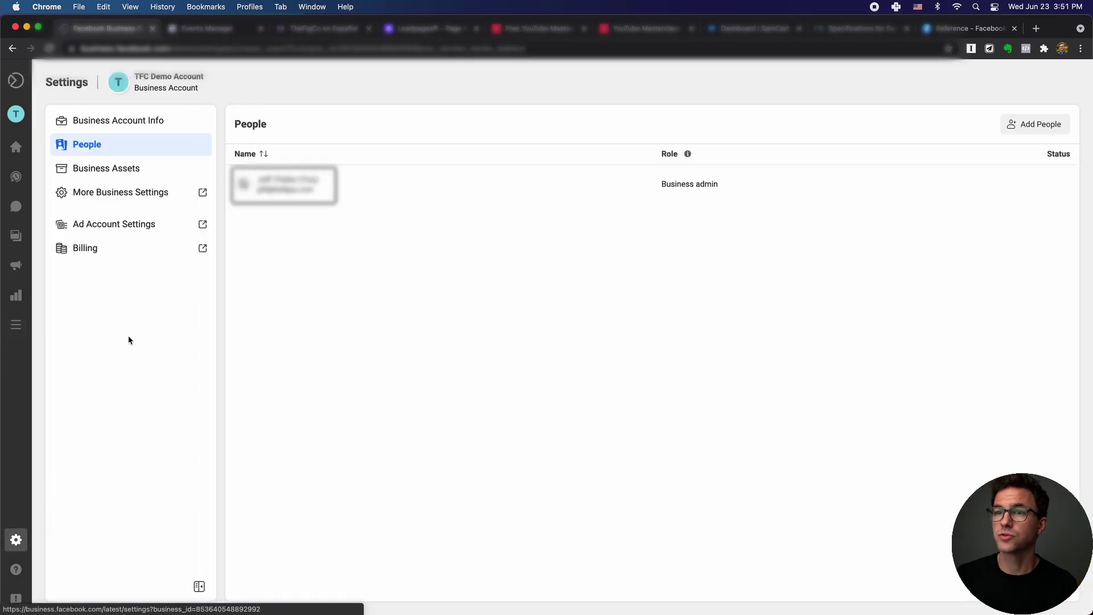
pyautogui.click(117, 194)
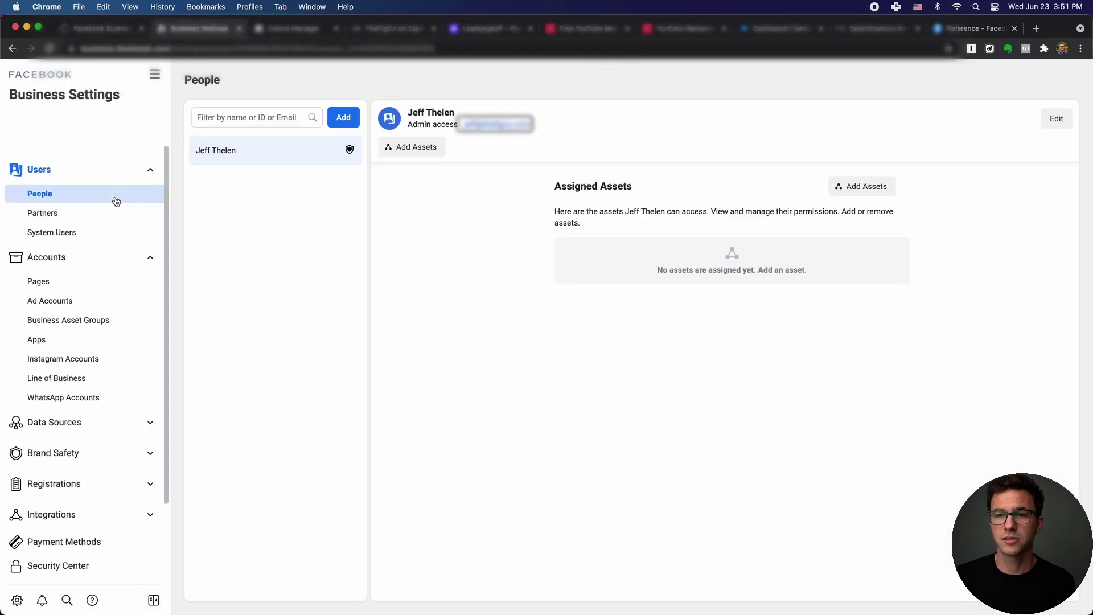
pyautogui.click(81, 426)
pyautogui.click(50, 468)
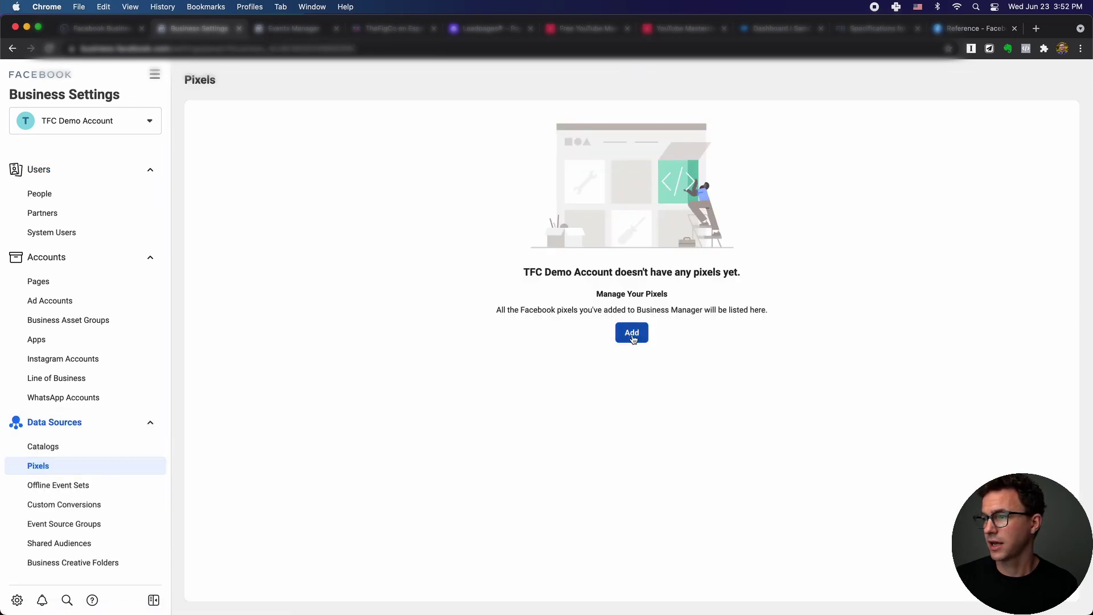
pyautogui.click(631, 334)
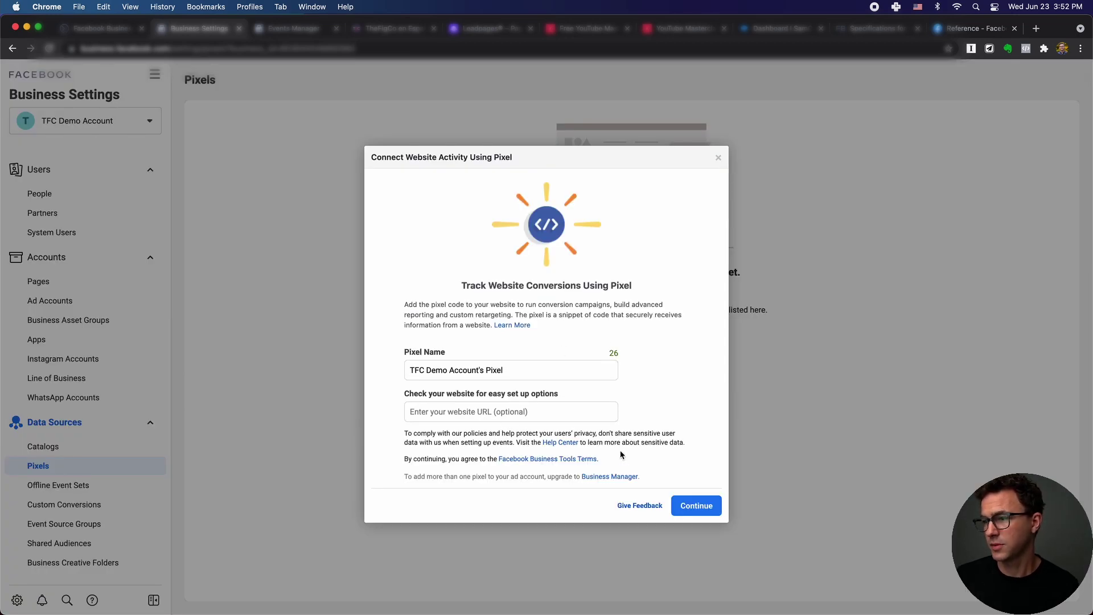
pyautogui.click(695, 508)
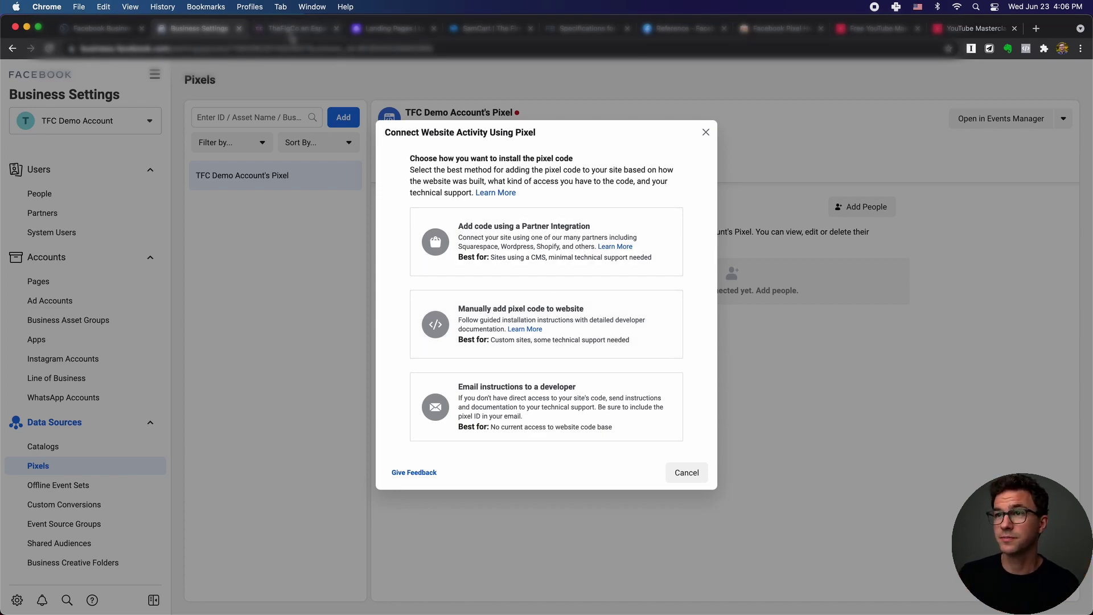
pyautogui.click(291, 29)
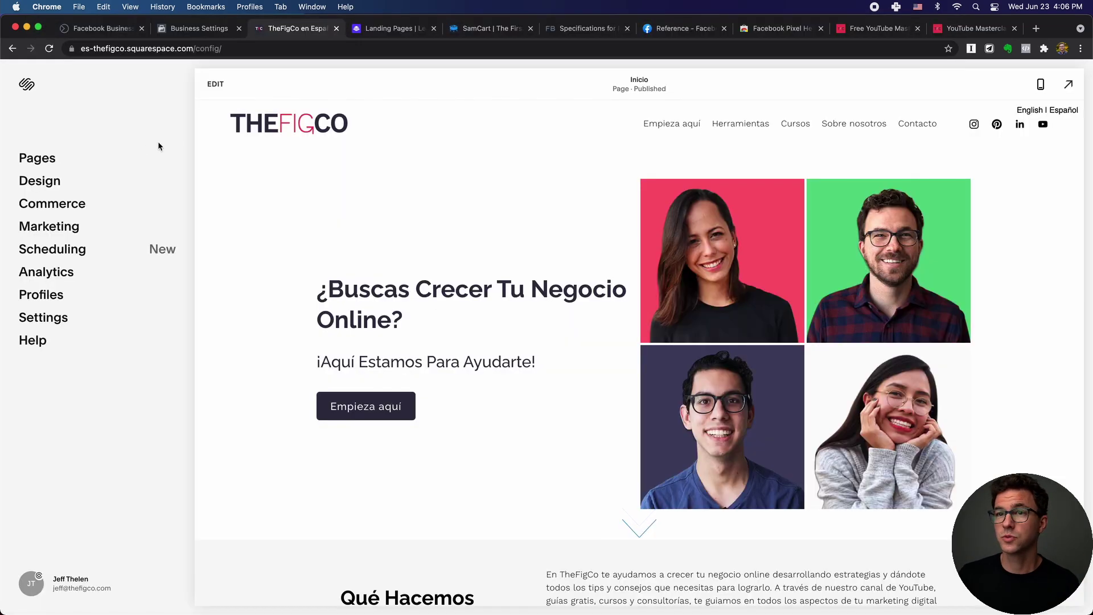
# Open Squarespace's Marketing > Facebook Pixel & Ads settings, then return to Business Settings.
pyautogui.click(74, 227)
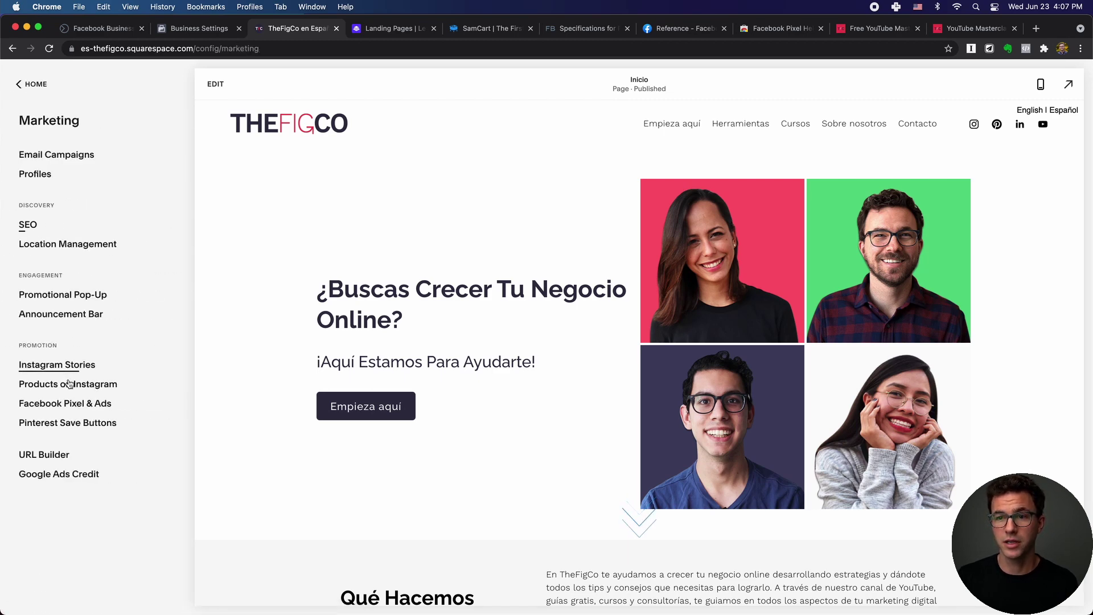
pyautogui.click(71, 406)
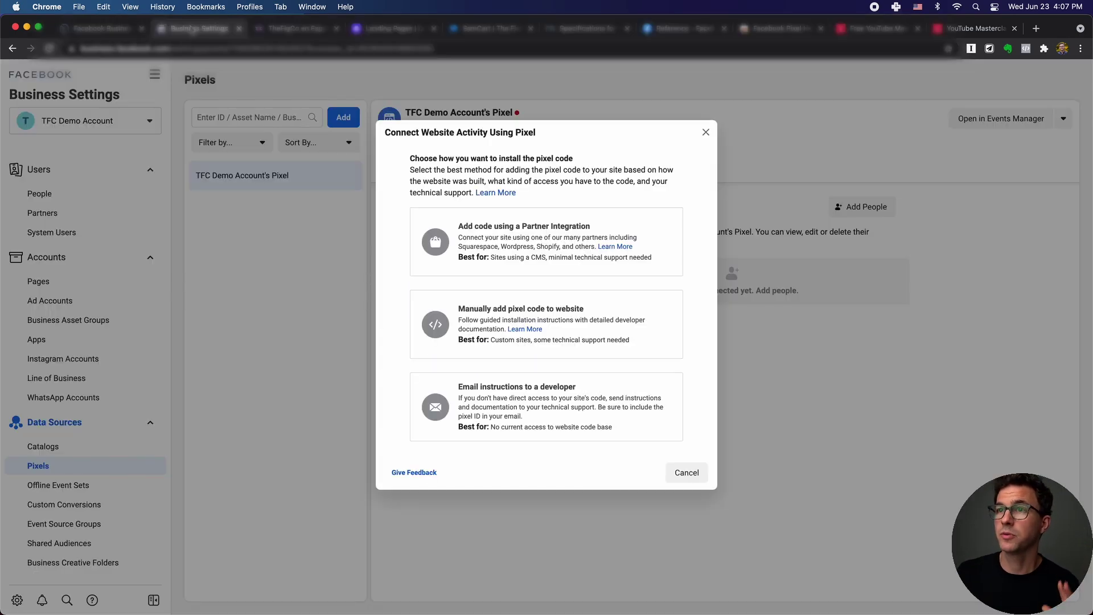
pyautogui.click(196, 28)
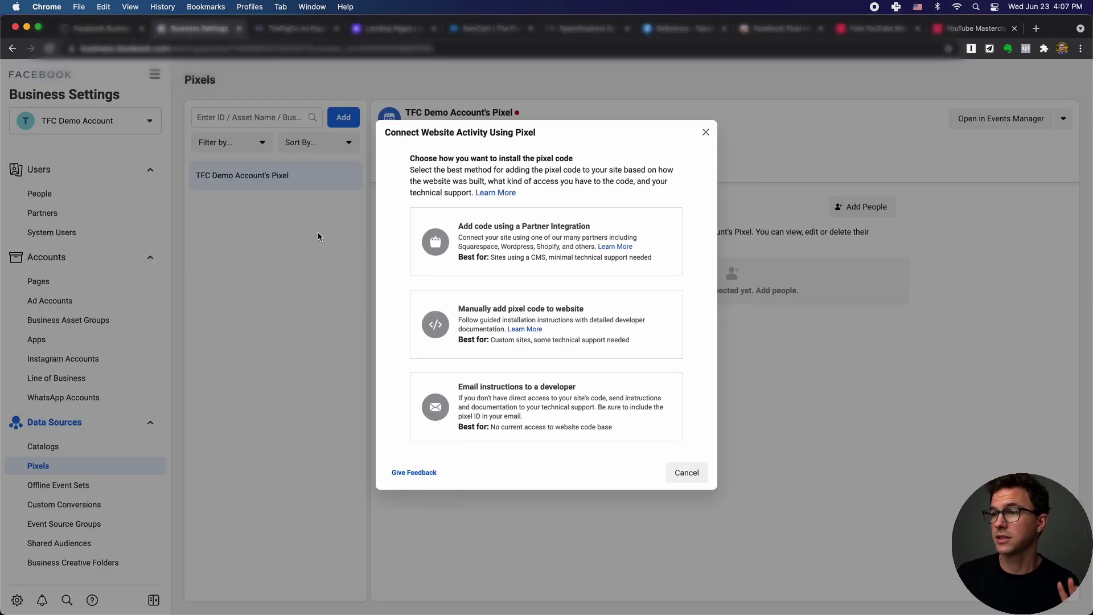
# Choose manual pixel installation and copy the pixel's base code.
pyautogui.click(460, 322)
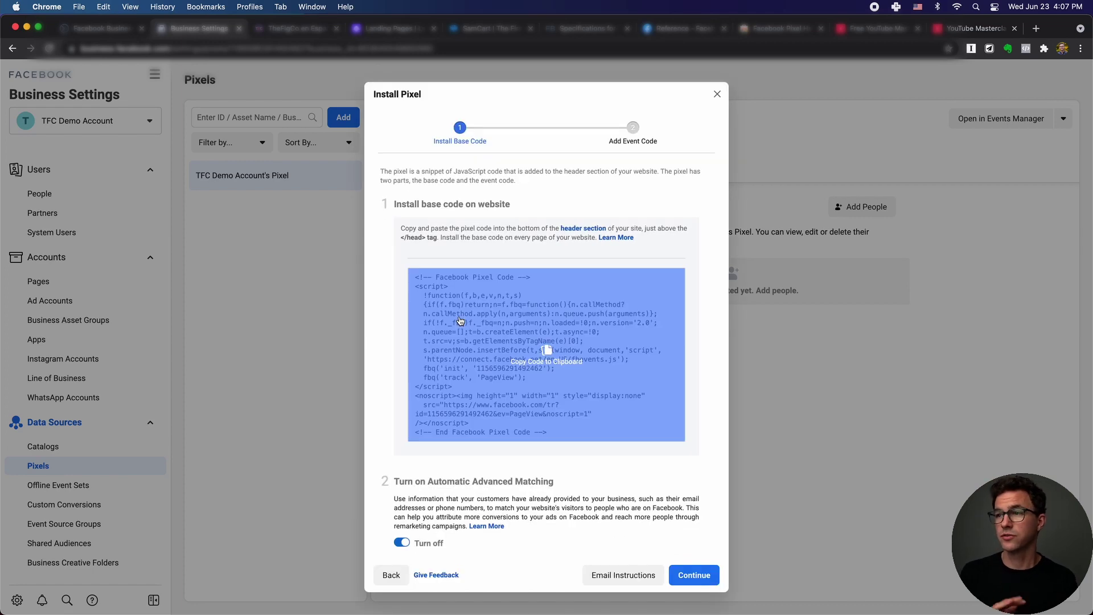
pyautogui.click(543, 349)
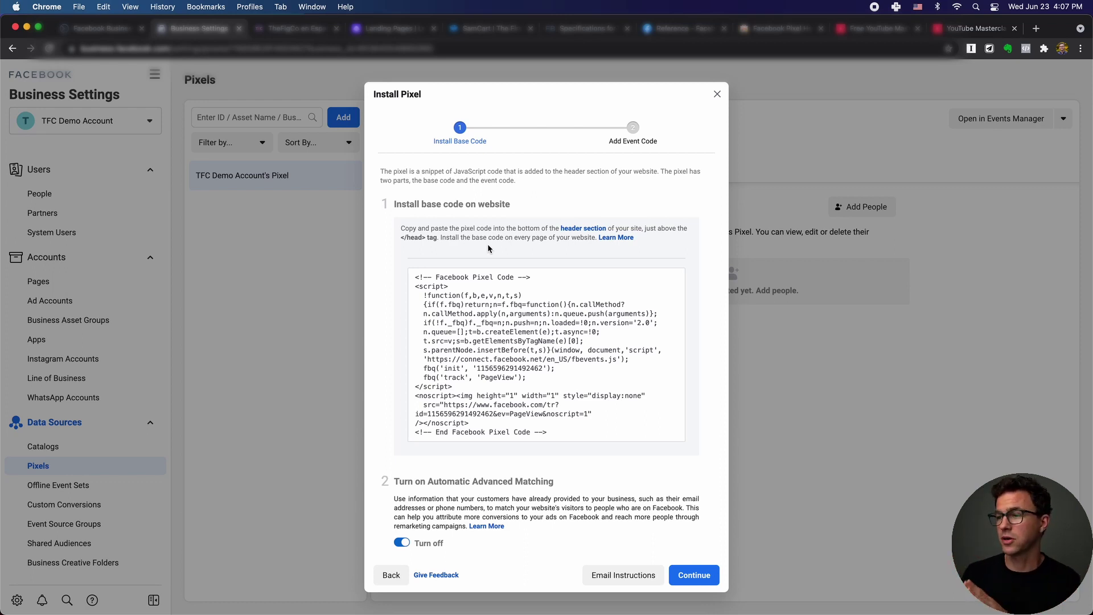
pyautogui.moveTo(531, 305)
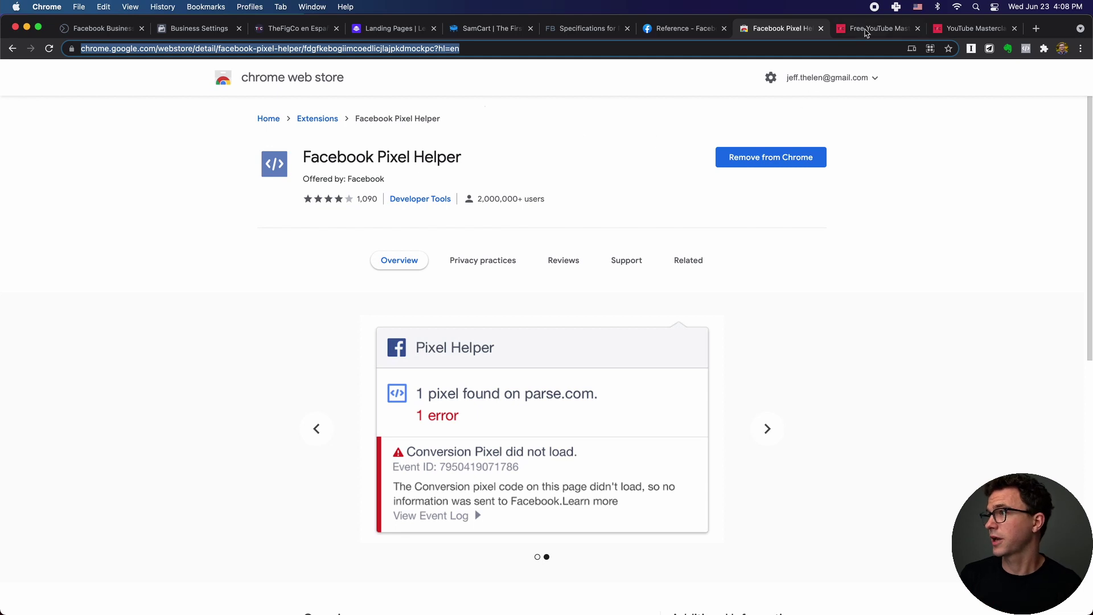
# Check with Pixel Helper that the masterclass and thank-you pages fire PageView and Lead.
pyautogui.click(866, 28)
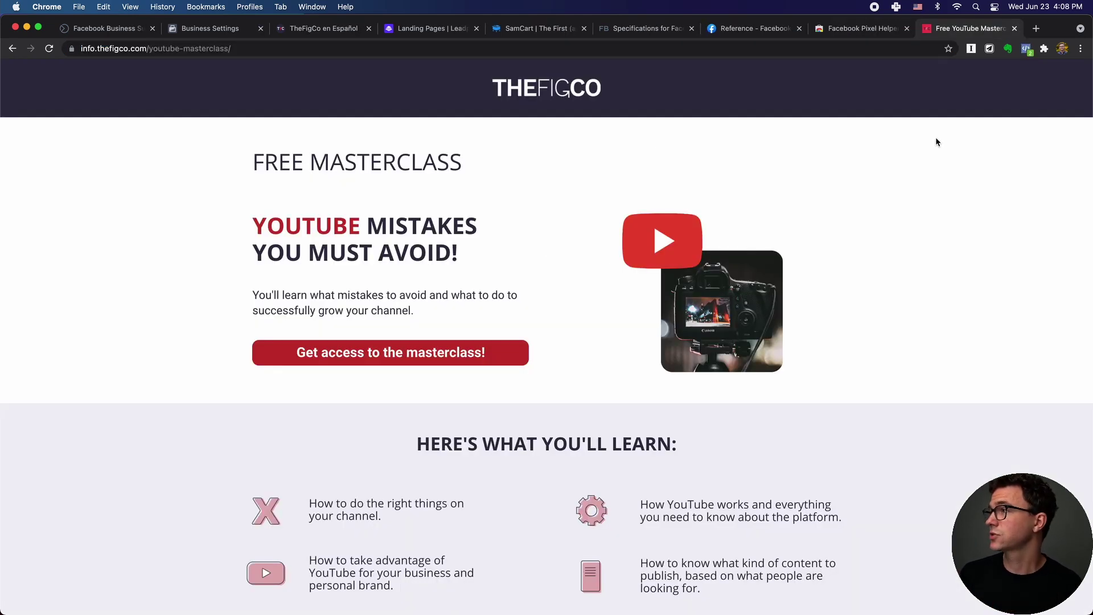
pyautogui.click(1026, 50)
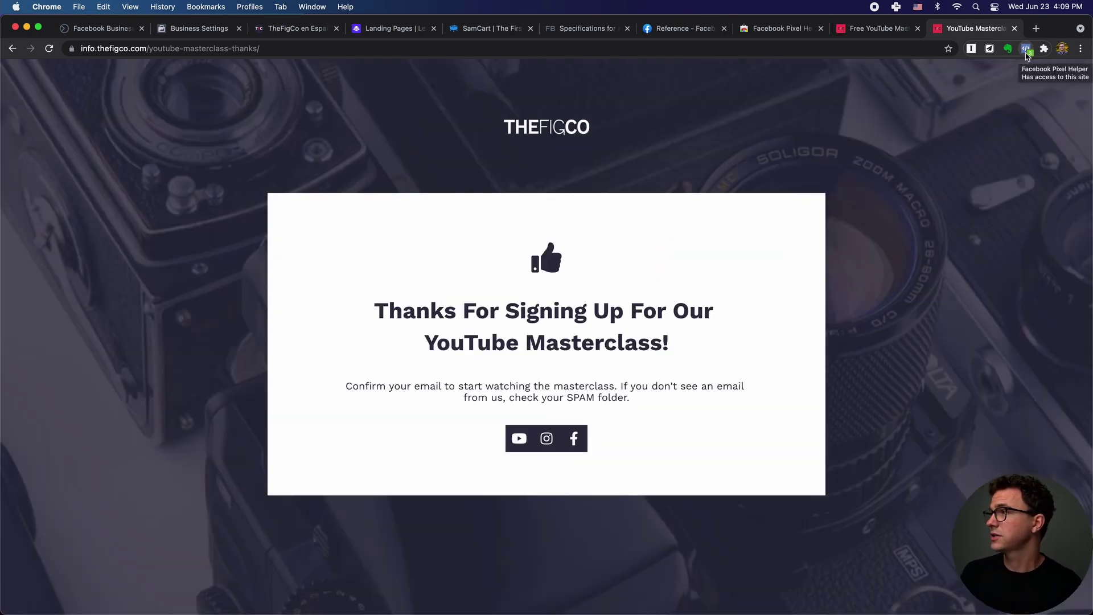
pyautogui.click(1028, 50)
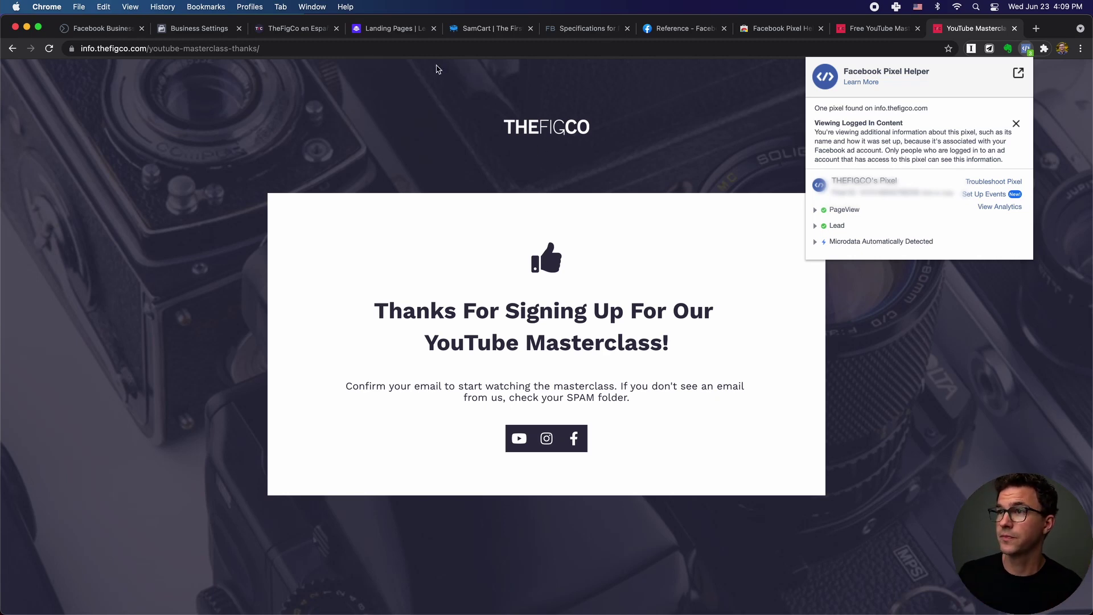
pyautogui.click(393, 28)
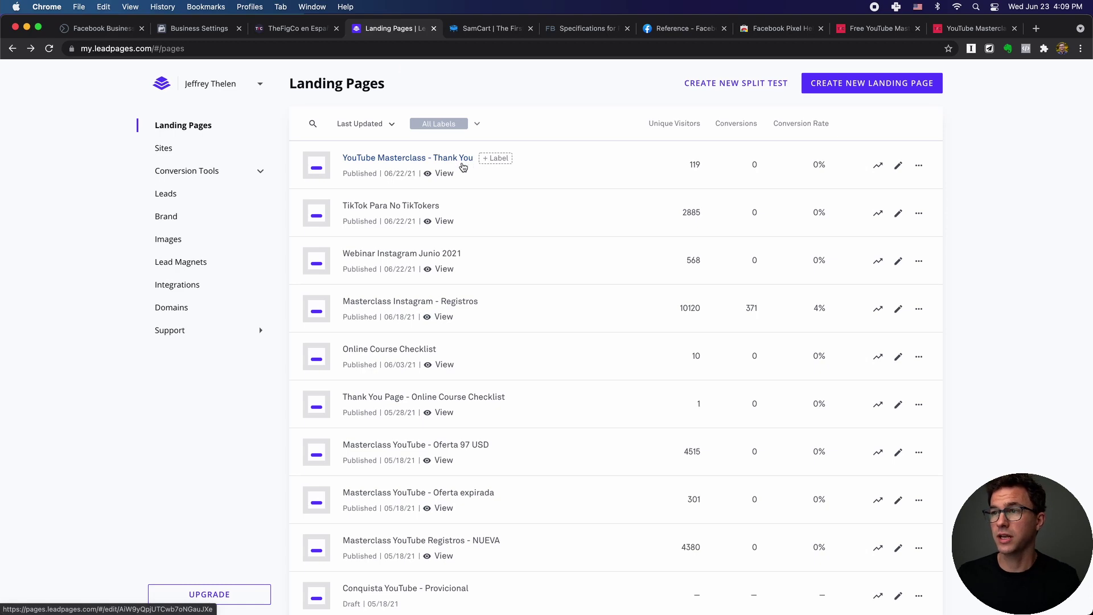
# Replace the English Sign Up page's head tracking code with the Facebook pixel code, then edit the thank-you page.
pyautogui.scroll(-15, 462, 167)
pyautogui.click(896, 556)
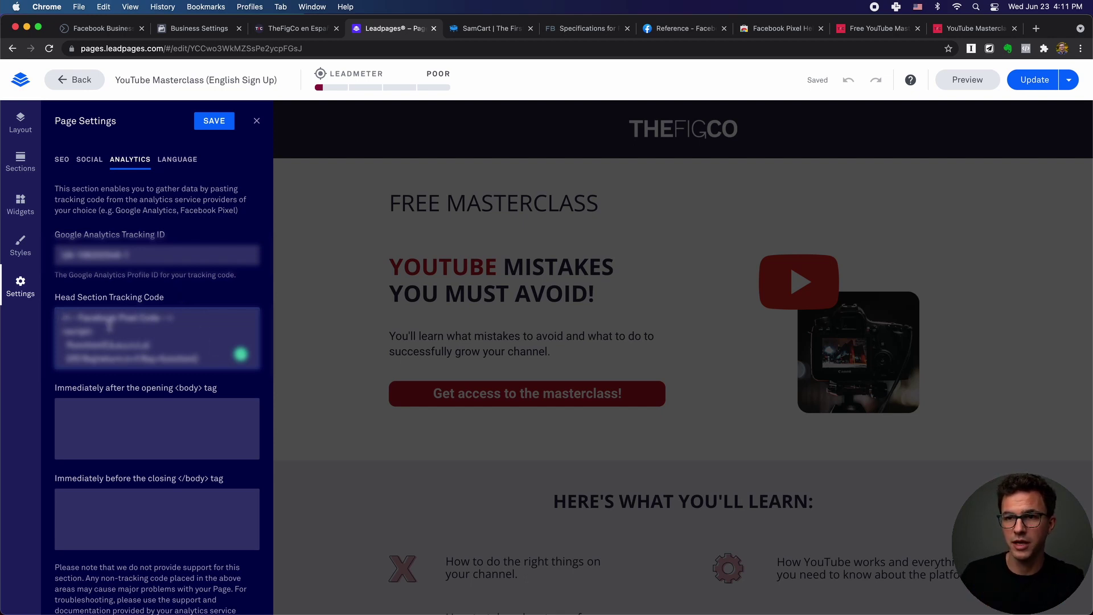
pyautogui.press('Return')
pyautogui.press('Return')
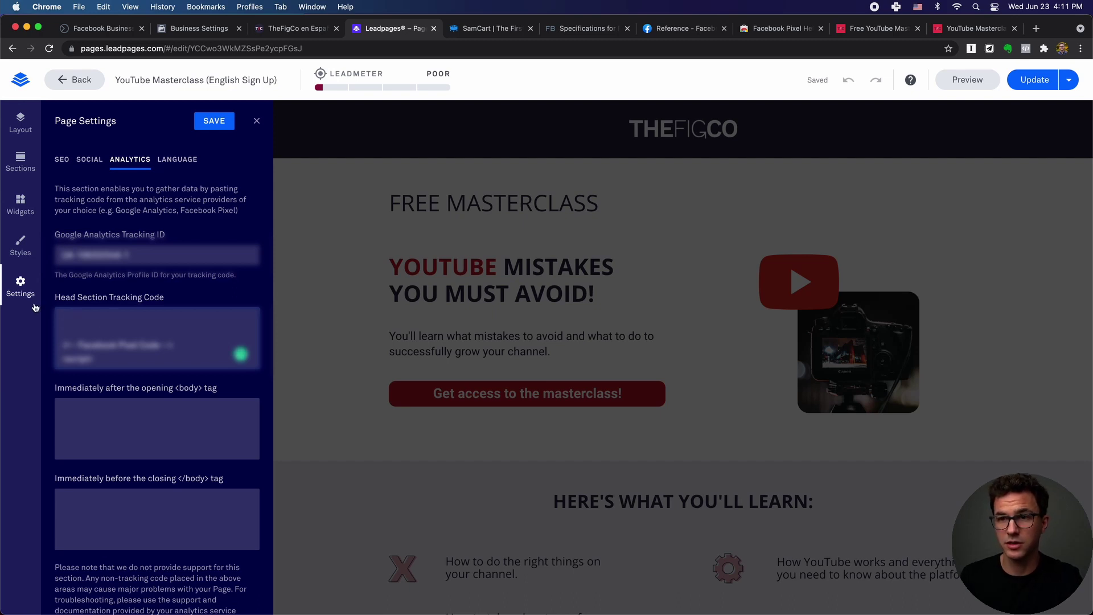
pyautogui.press('super+v')
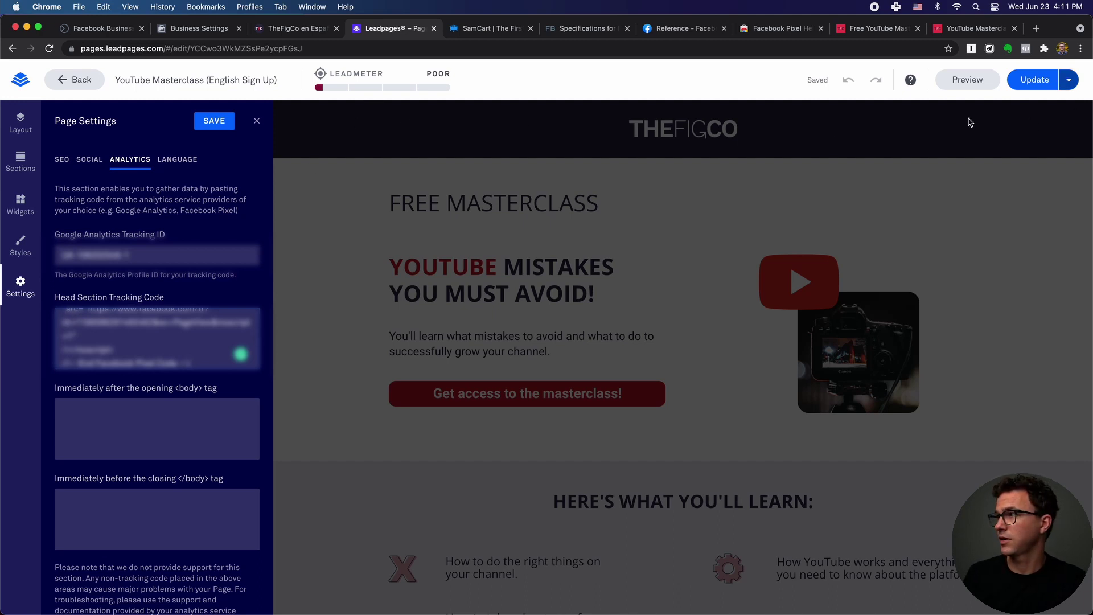
pyautogui.moveTo(203, 362); pyautogui.dragTo(35, 308)
pyautogui.press('super+v')
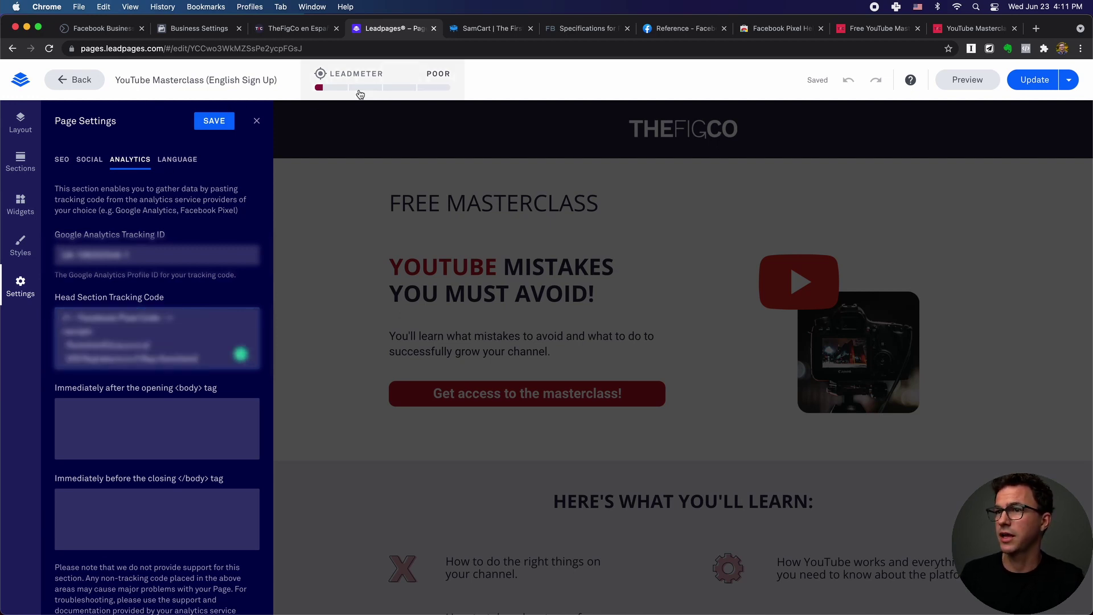
pyautogui.click(61, 85)
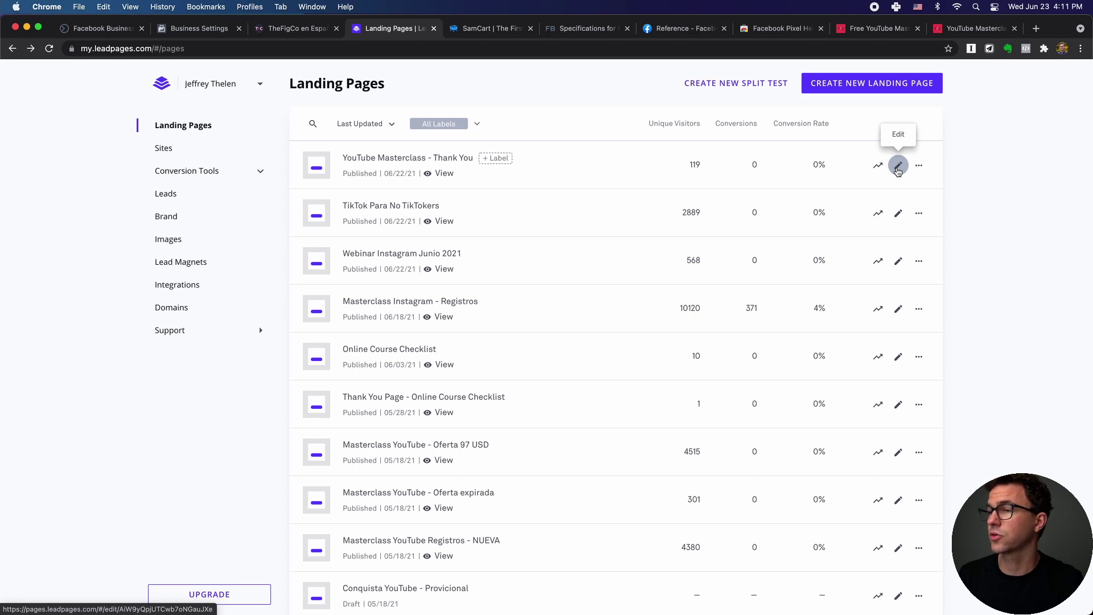
pyautogui.click(898, 167)
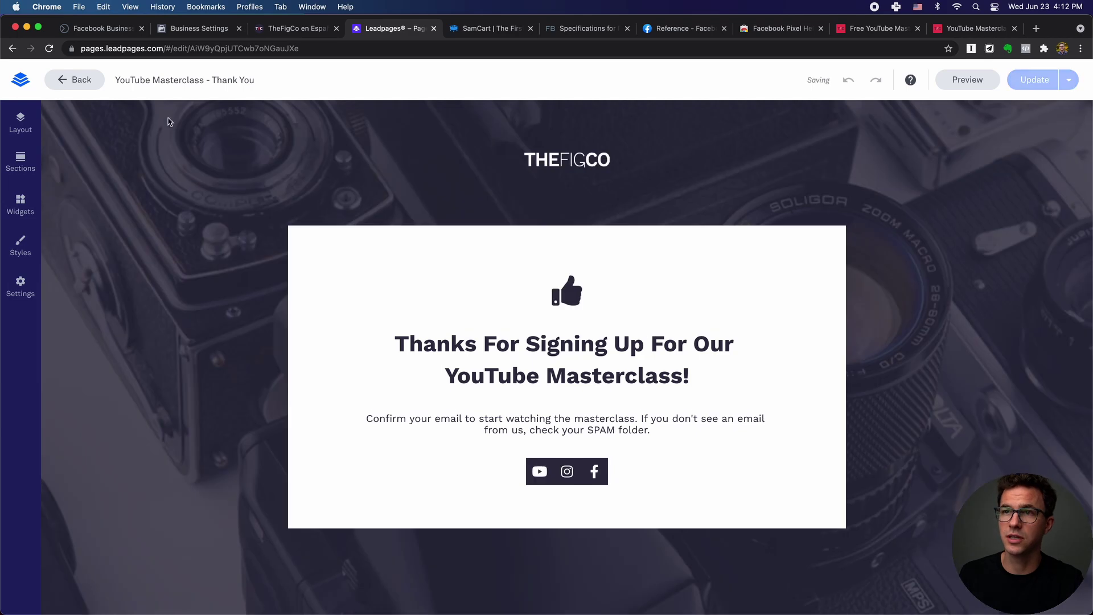
# Review the thank-you page's head tracking code in Settings > Analytics, then copy Facebook's pixel base code.
pyautogui.click(20, 286)
pyautogui.click(130, 159)
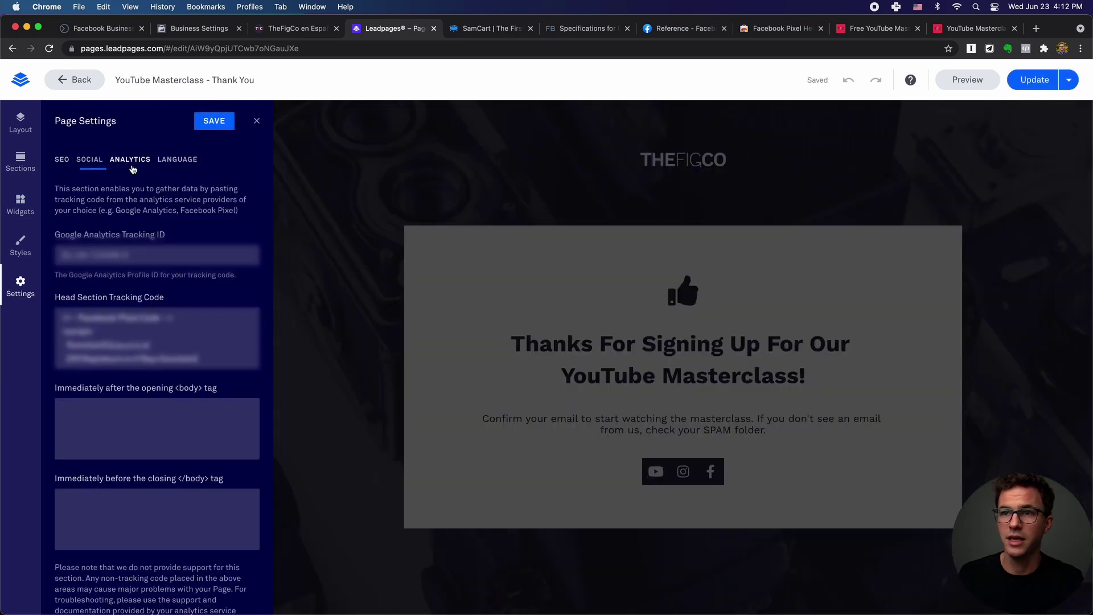
pyautogui.scroll(-5, 146, 350)
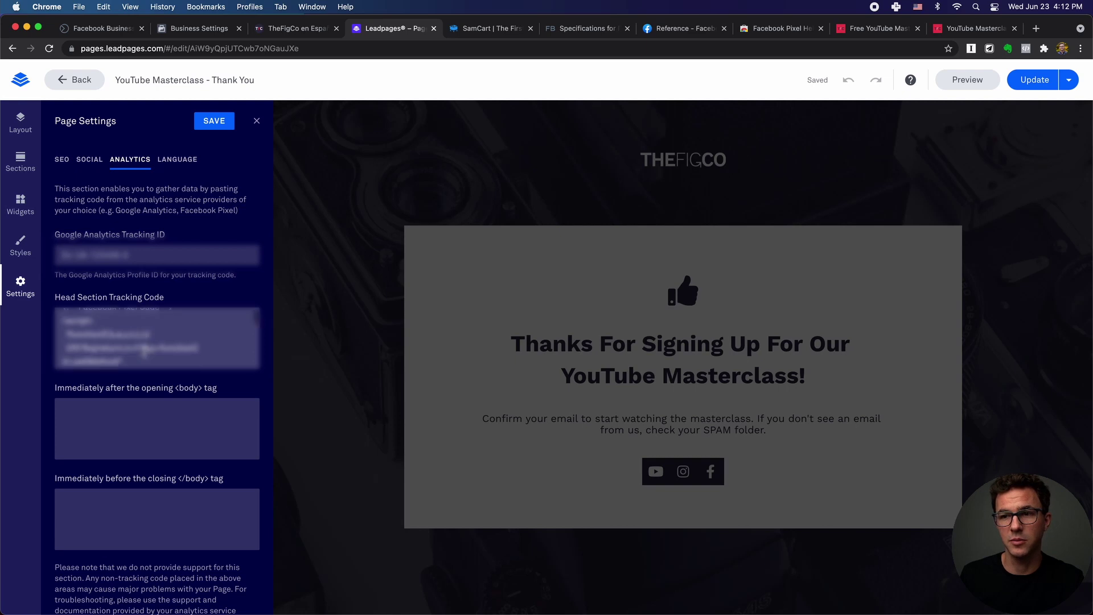
pyautogui.scroll(-5, 146, 350)
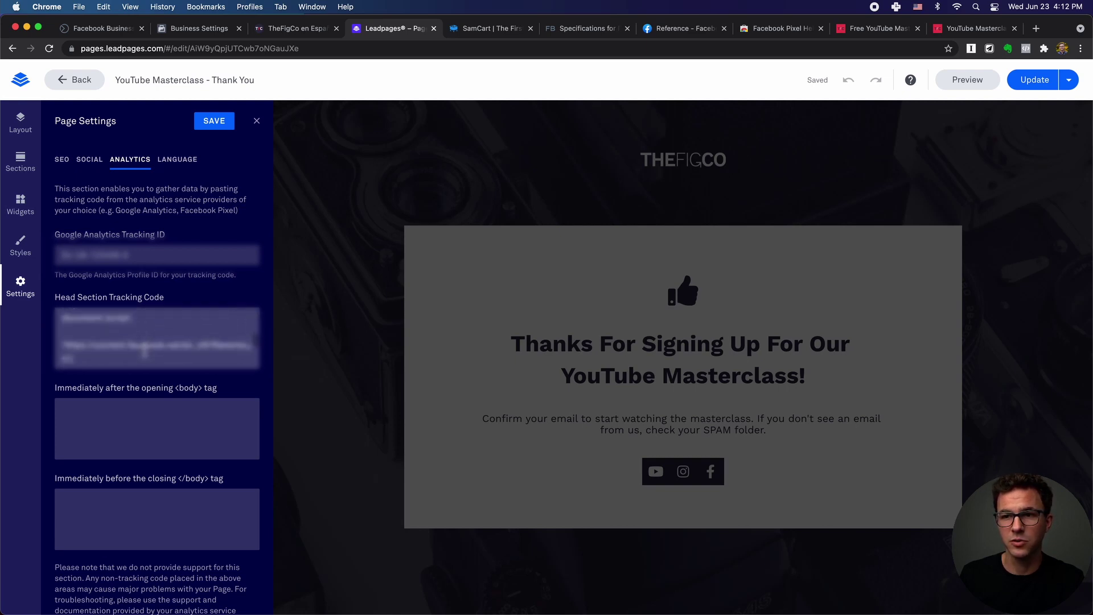
pyautogui.scroll(-1, 144, 352)
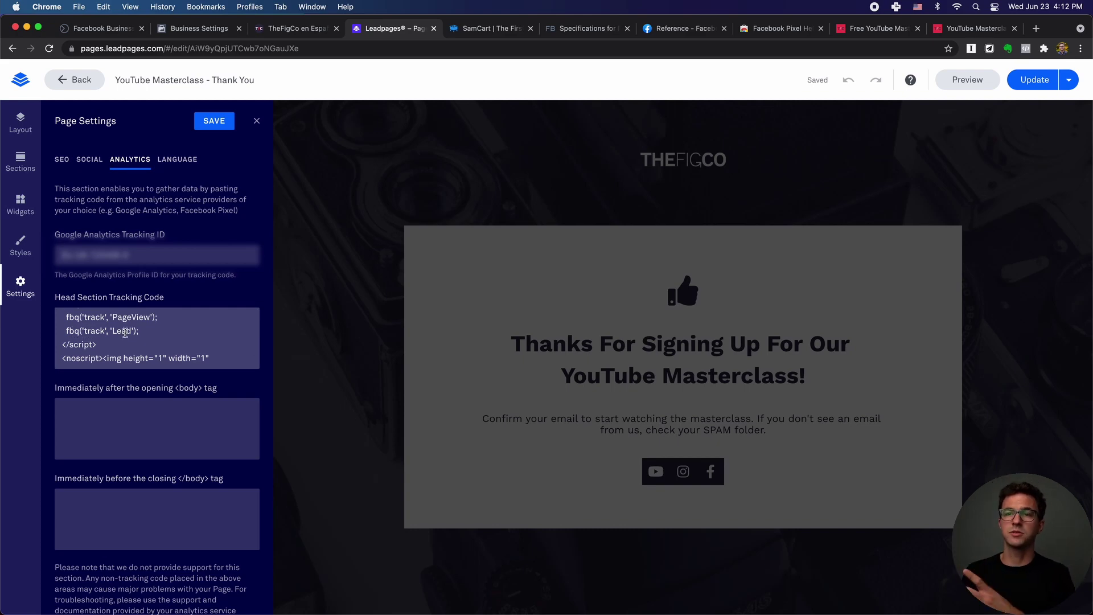
pyautogui.click(197, 28)
pyautogui.click(514, 394)
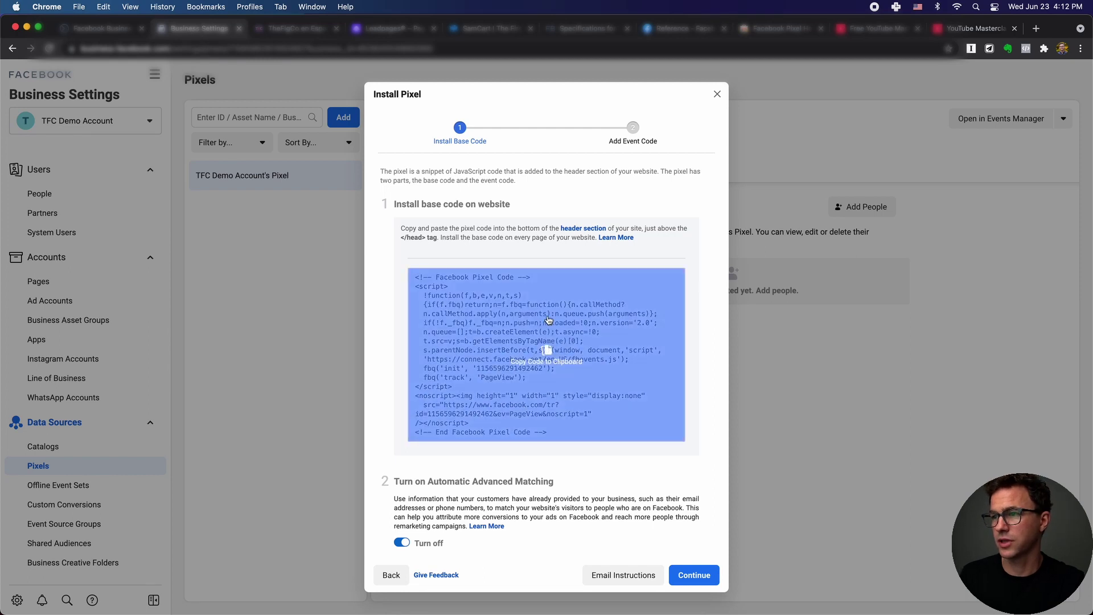
# Continue past the base code and choose to add event code manually.
pyautogui.click(693, 578)
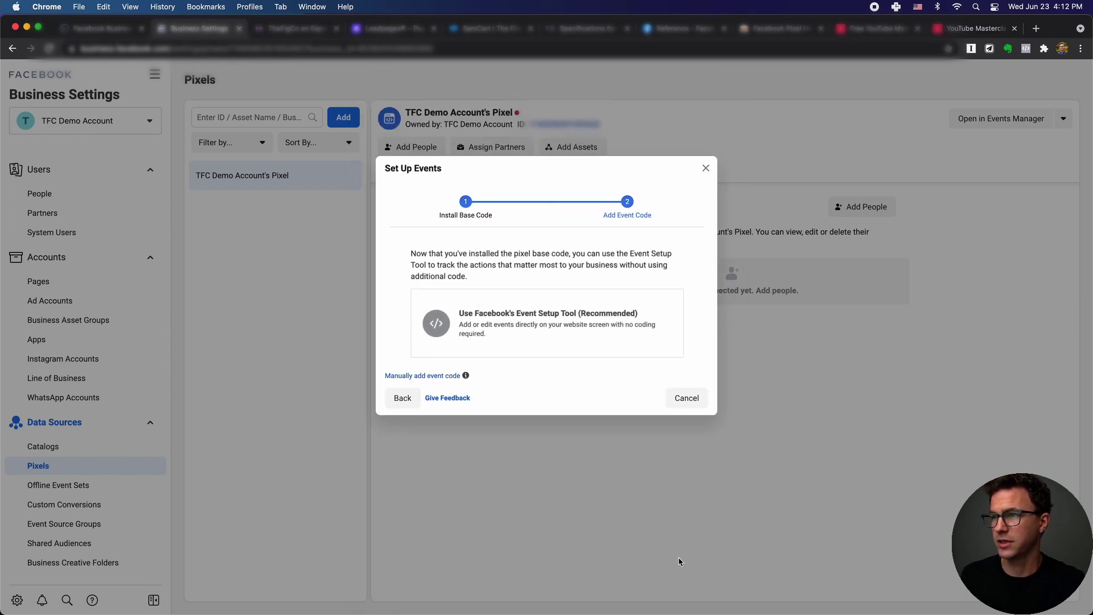
pyautogui.click(424, 377)
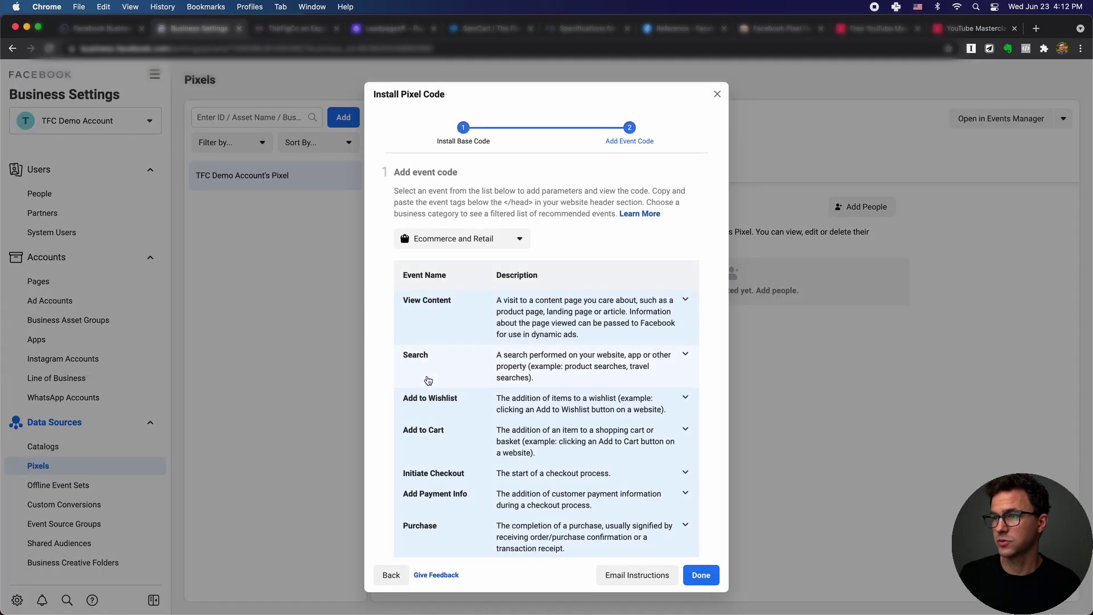
# Expand the Purchase event and enter conversion value 17 and currency usd.
pyautogui.scroll(-10, 475, 387)
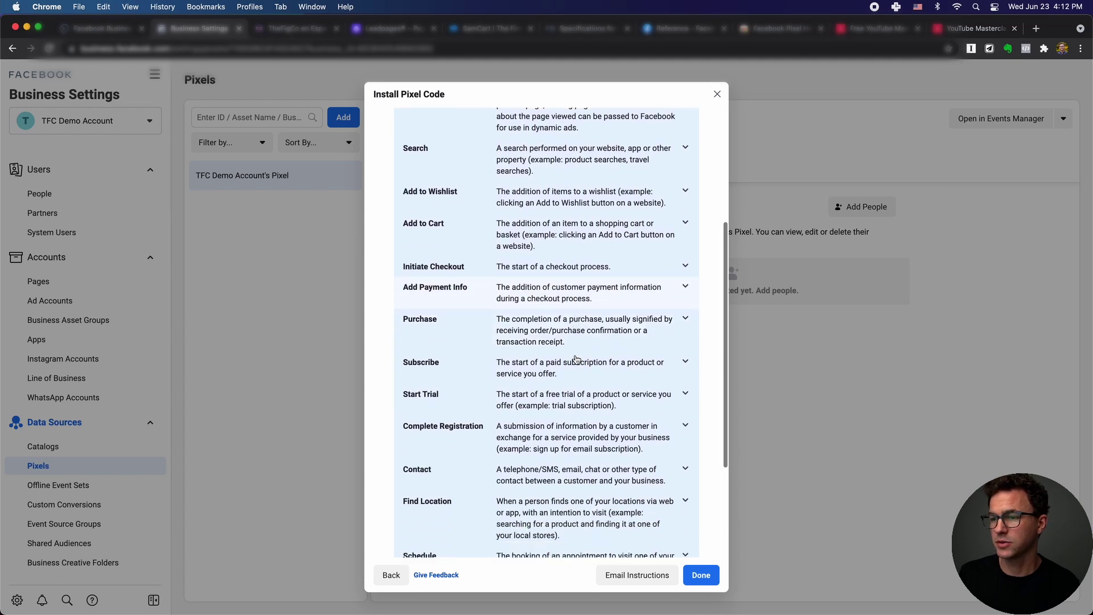
pyautogui.scroll(-2, 576, 358)
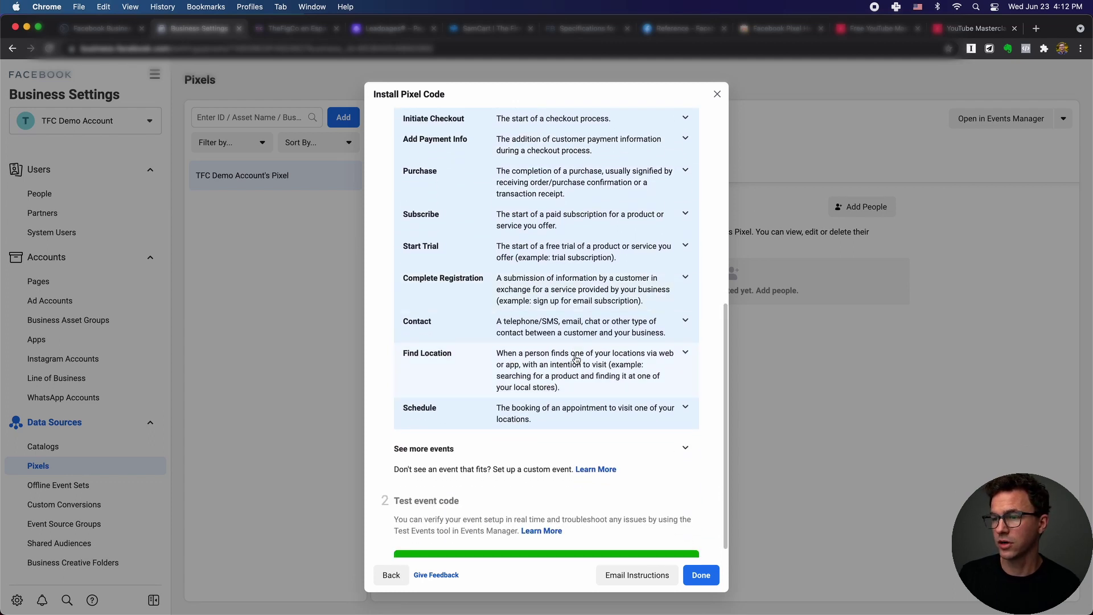
pyautogui.scroll(5, 570, 353)
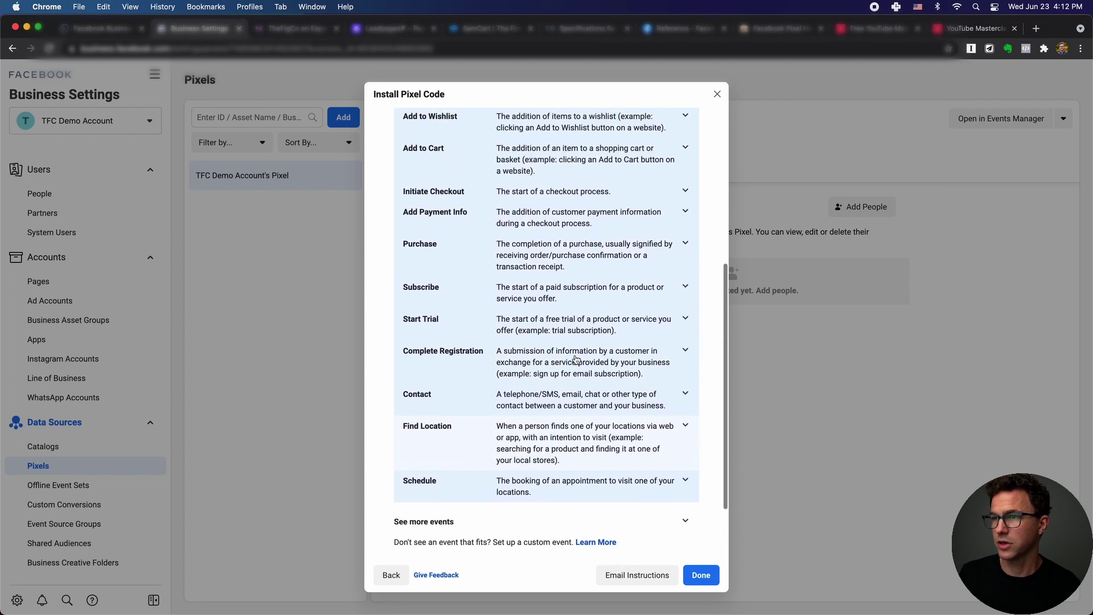
pyautogui.click(538, 334)
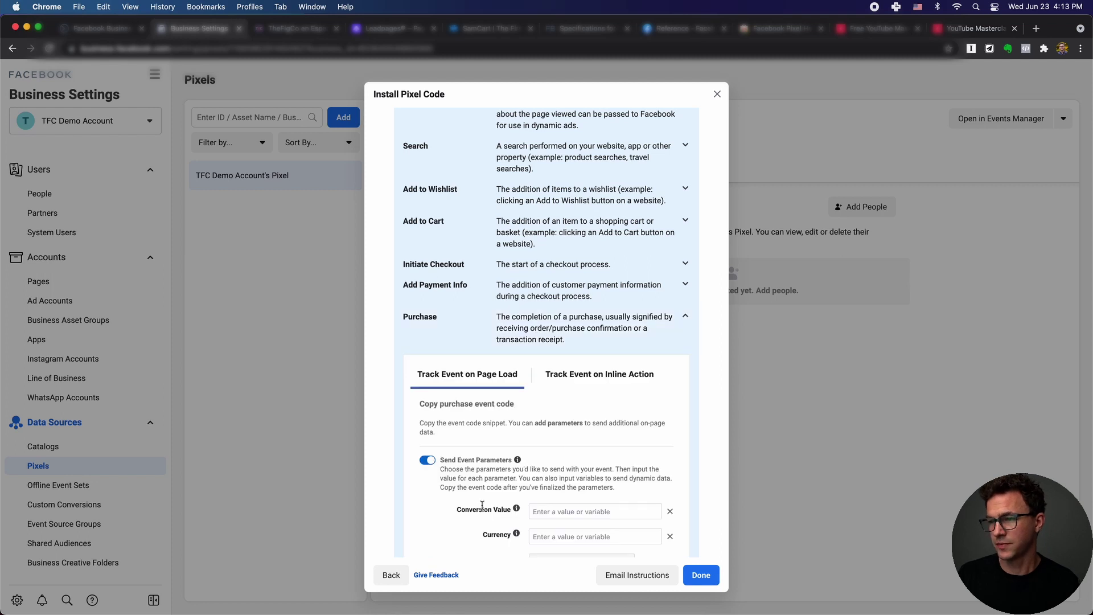
pyautogui.click(572, 512)
pyautogui.write('17')
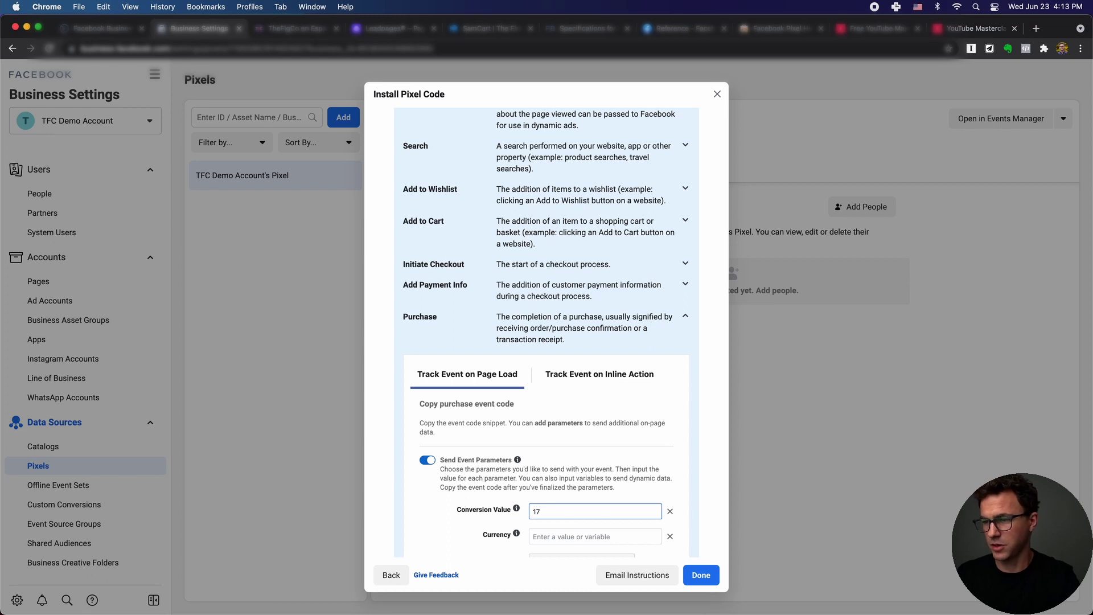
pyautogui.press('Tab')
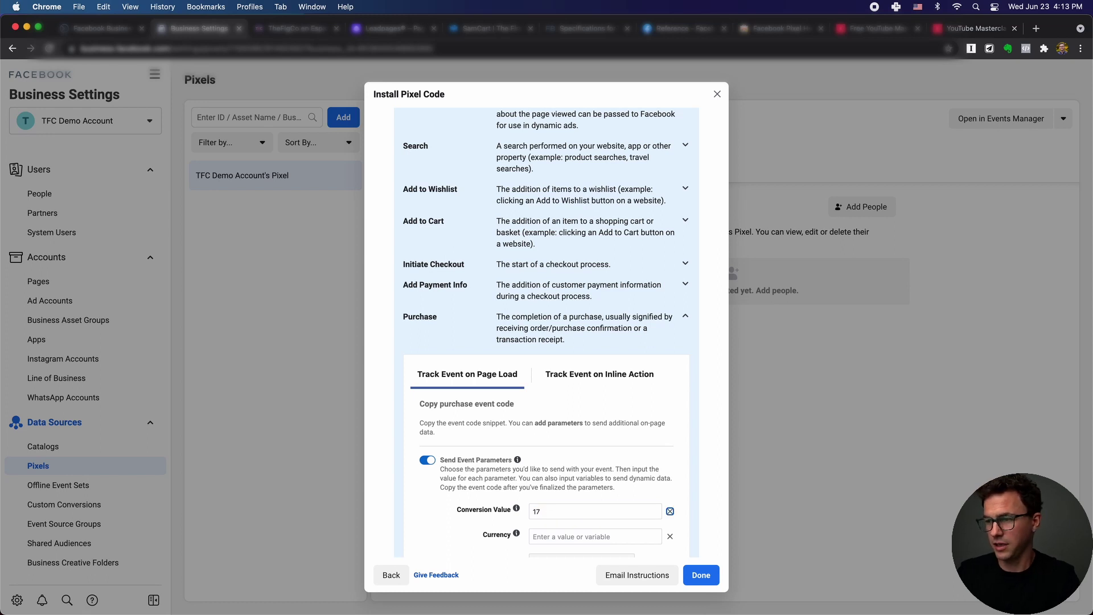
pyautogui.click(565, 538)
pyautogui.write('usd')
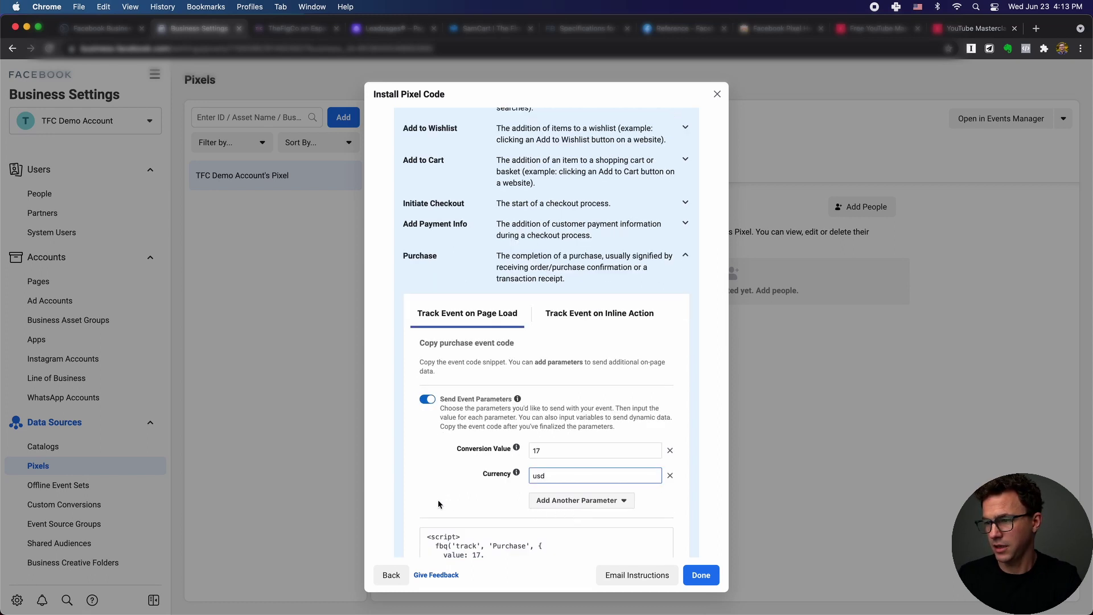
# Copy the generated Purchase event code and finish the pixel code setup.
pyautogui.scroll(-3, 439, 504)
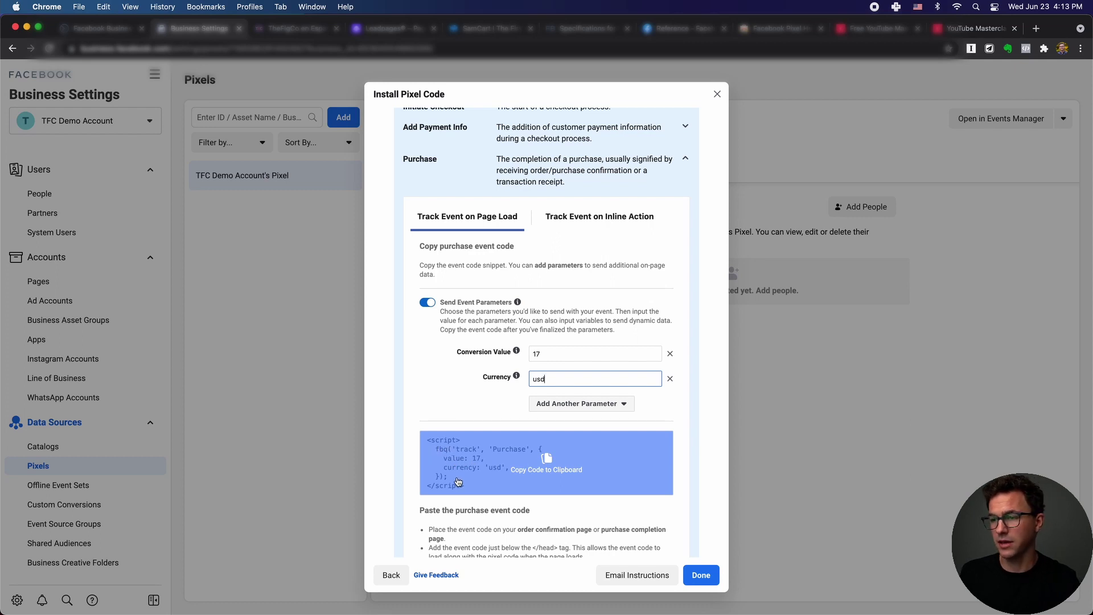
pyautogui.click(549, 467)
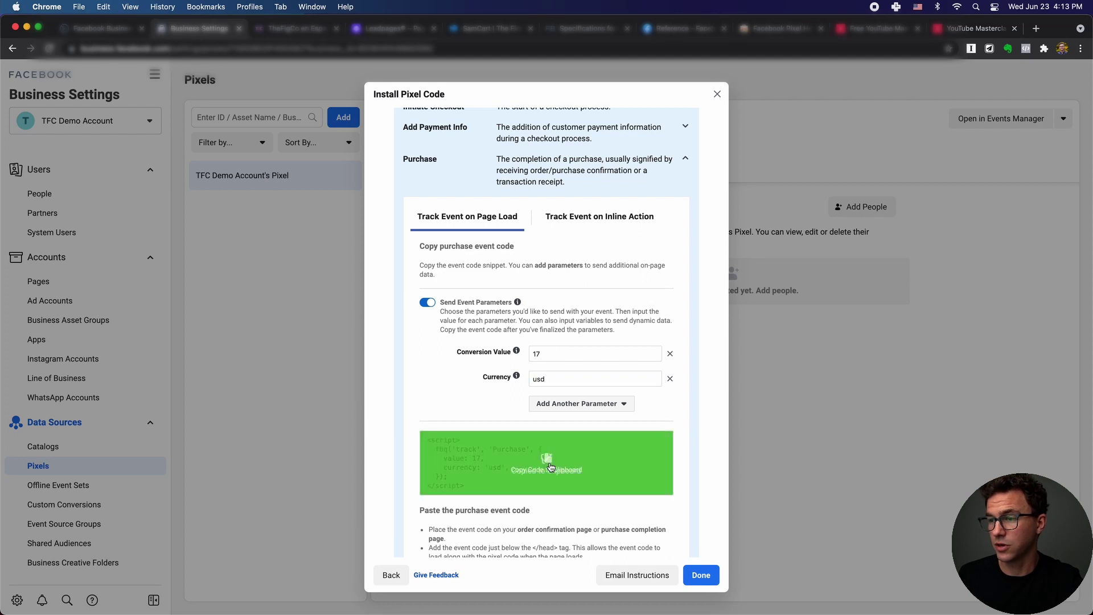
pyautogui.click(700, 576)
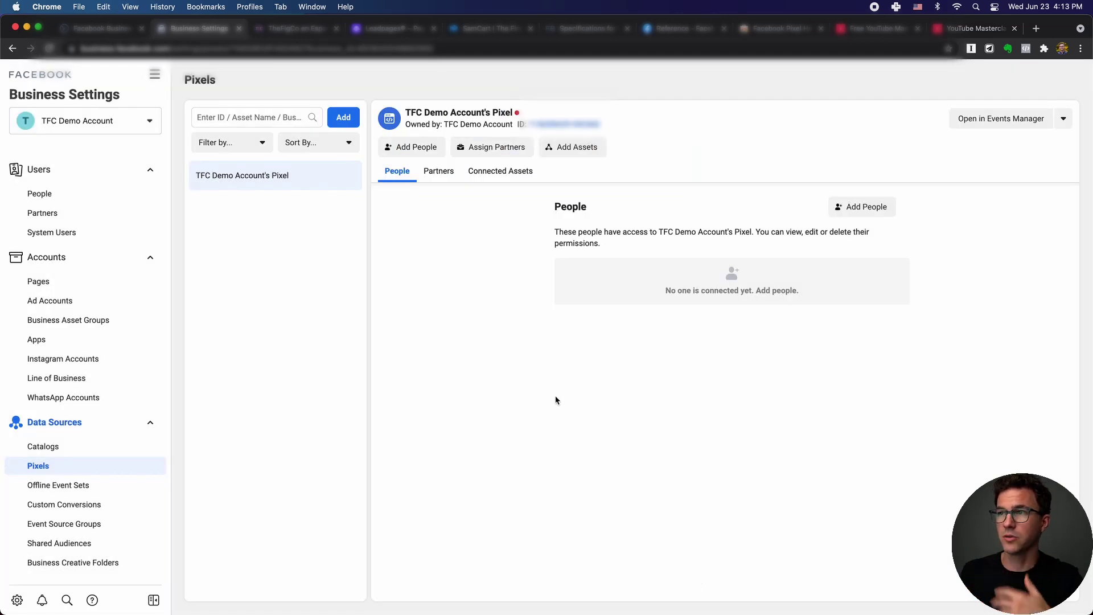
pyautogui.moveTo(517, 115)
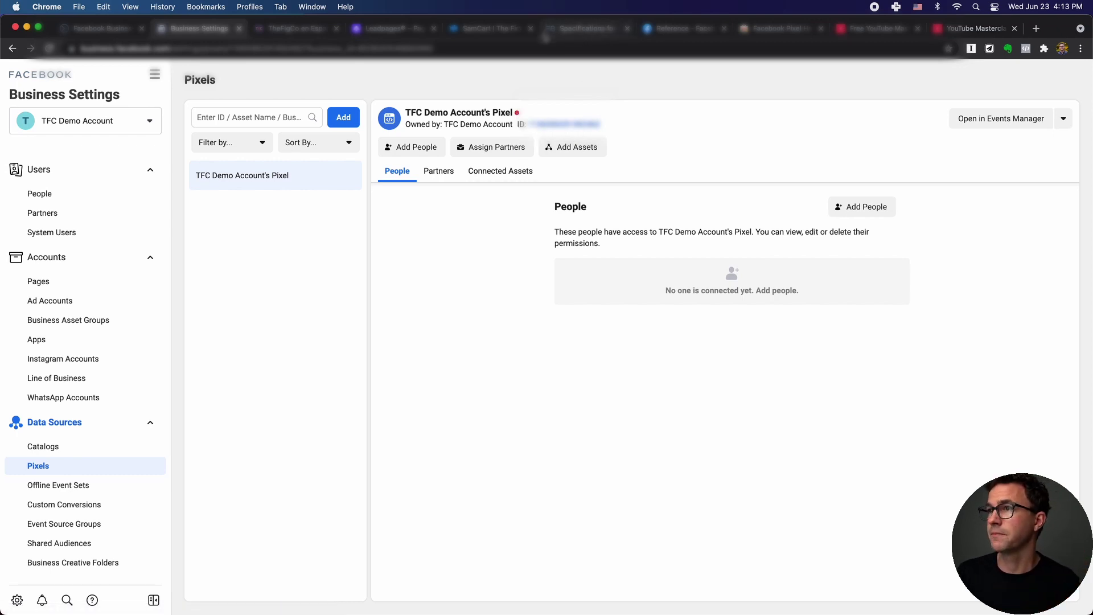
# Log into SamCart and check TheFigCo's header scripts for the pixel PageView code.
pyautogui.click(491, 29)
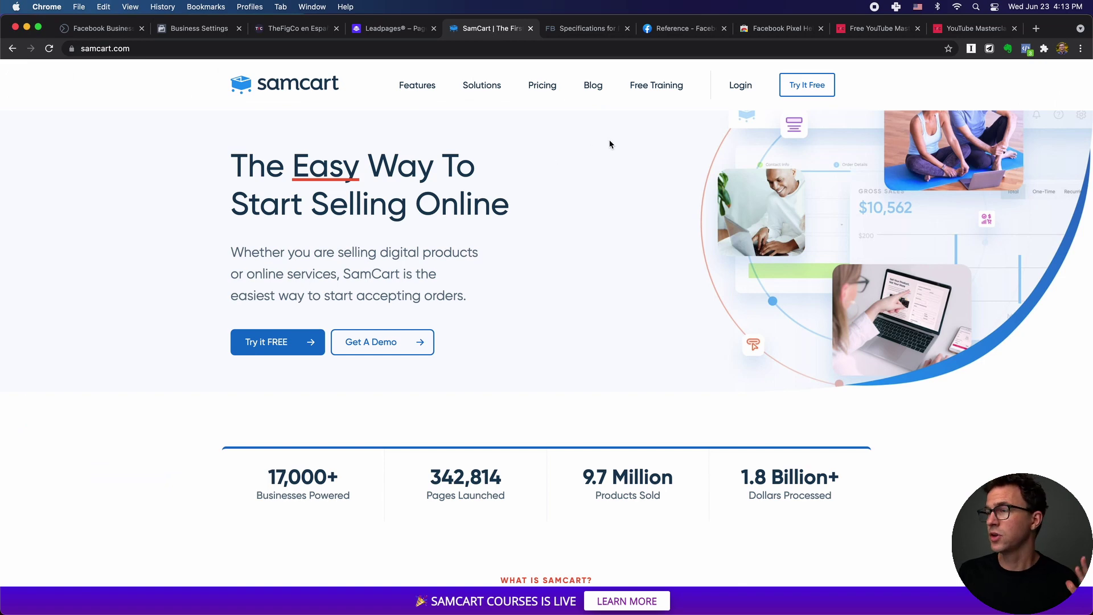
pyautogui.click(742, 86)
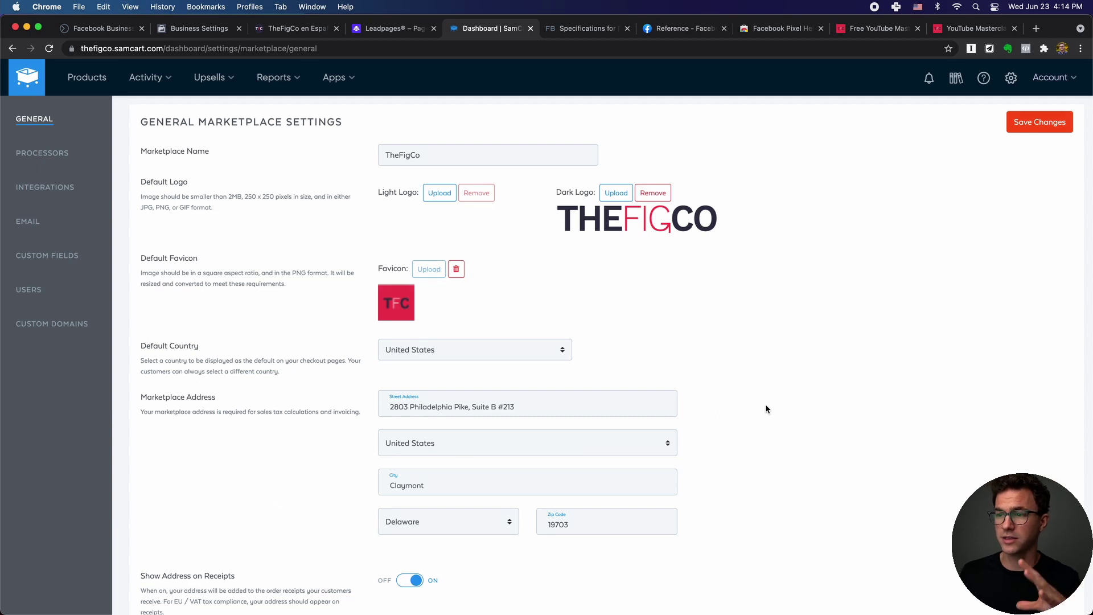
pyautogui.scroll(-5, 765, 405)
pyautogui.scroll(-6, 765, 409)
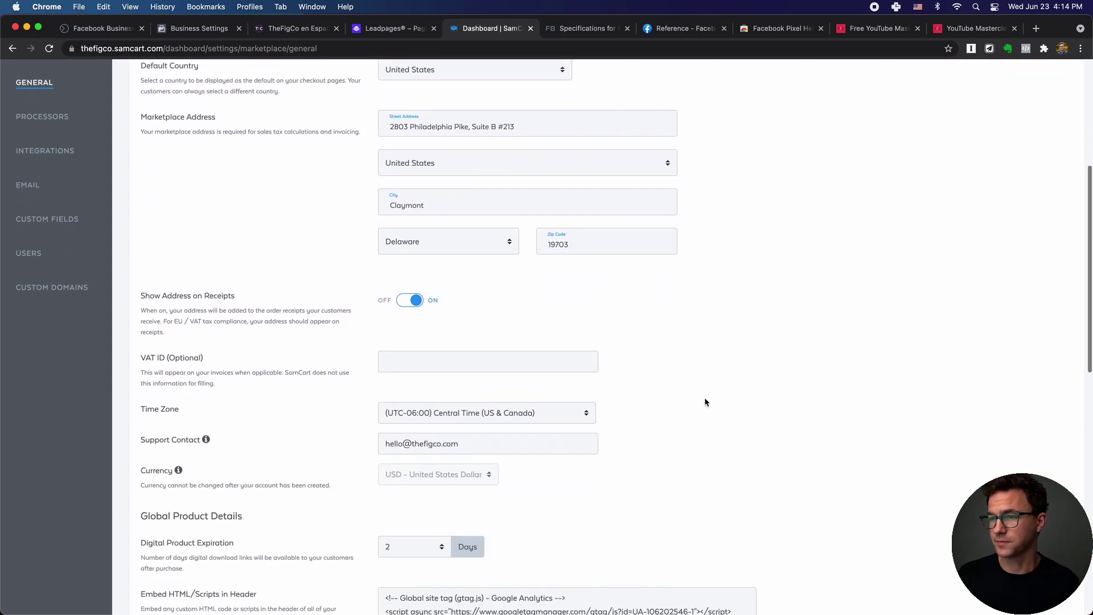
pyautogui.scroll(-2, 526, 476)
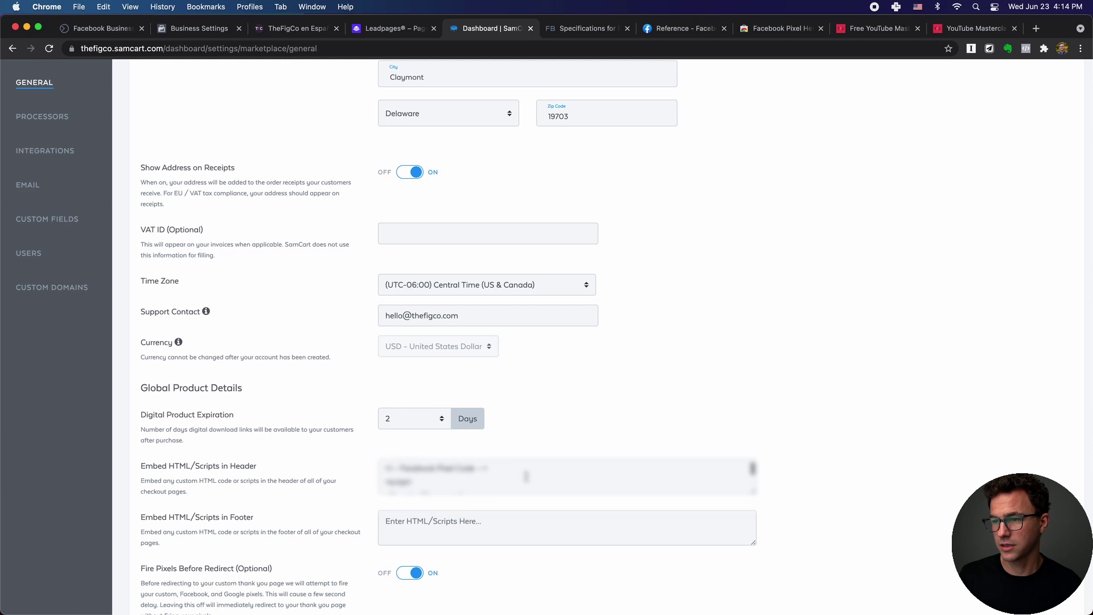
pyautogui.scroll(-5, 526, 476)
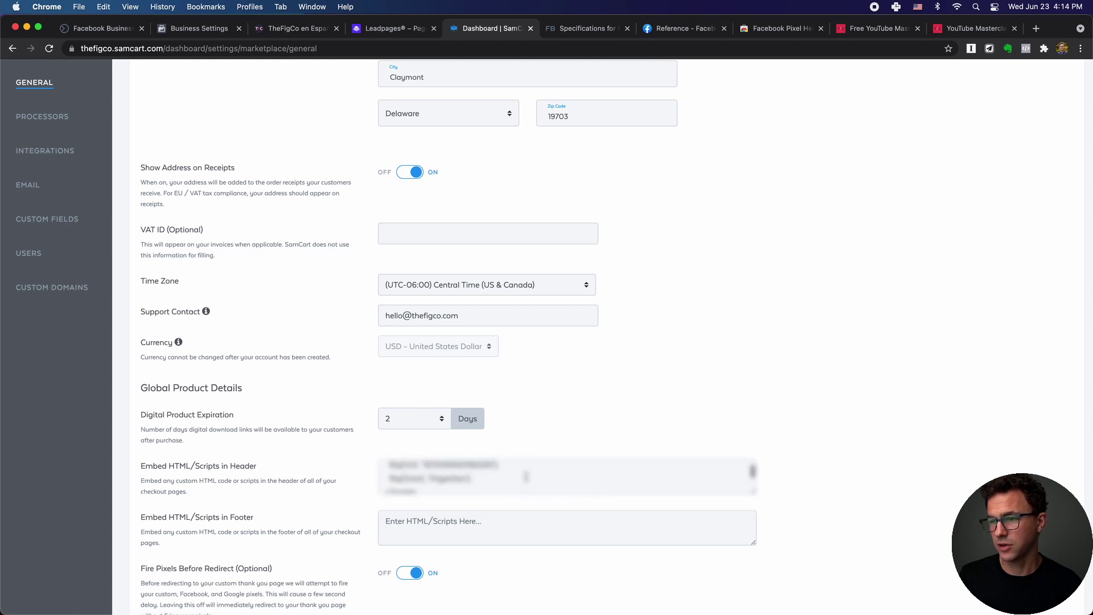
pyautogui.scroll(-1, 526, 476)
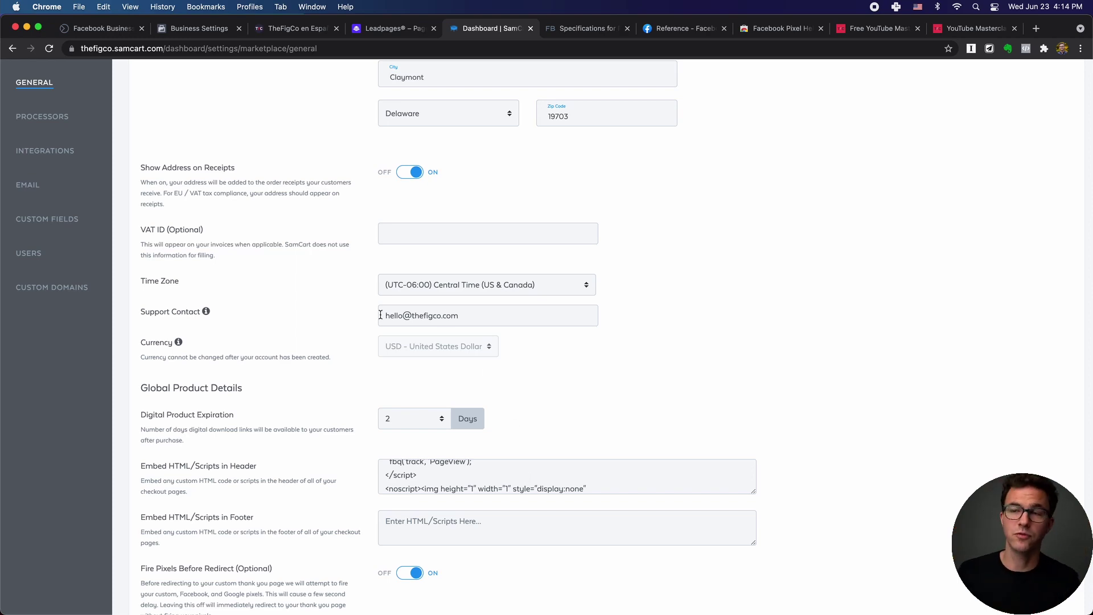
pyautogui.scroll(7, 307, 306)
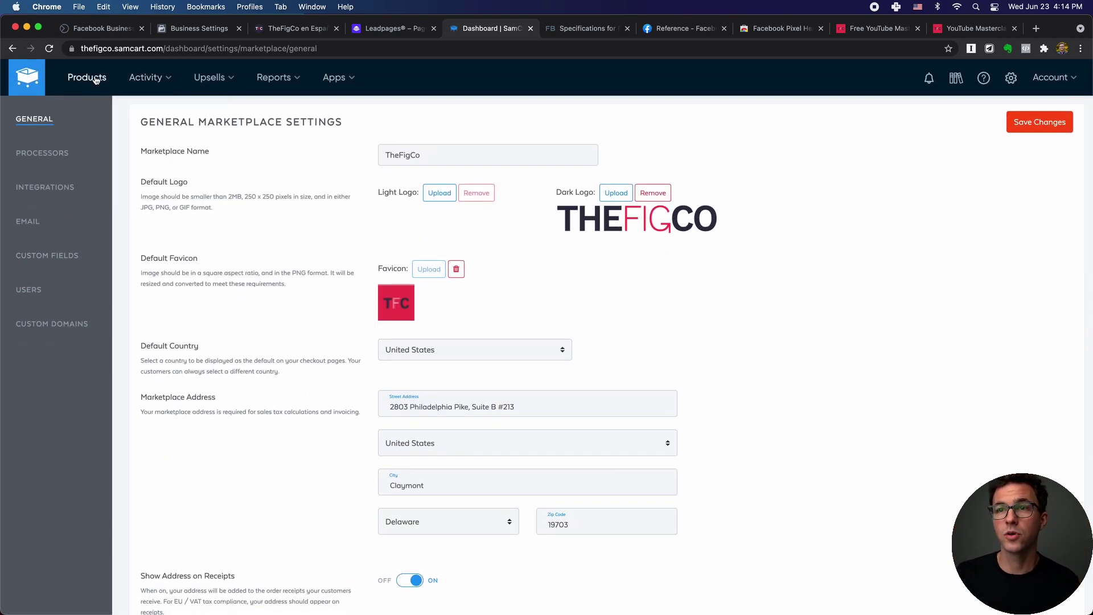
# Open a product from the second page of the SamCart Products list.
pyautogui.click(91, 78)
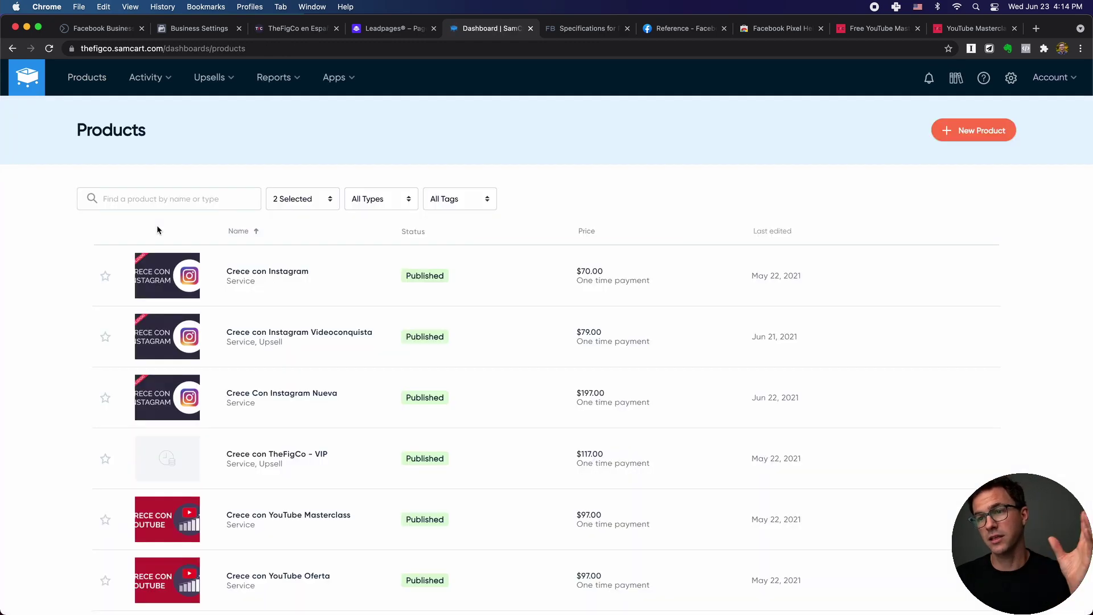
pyautogui.scroll(-5, 366, 359)
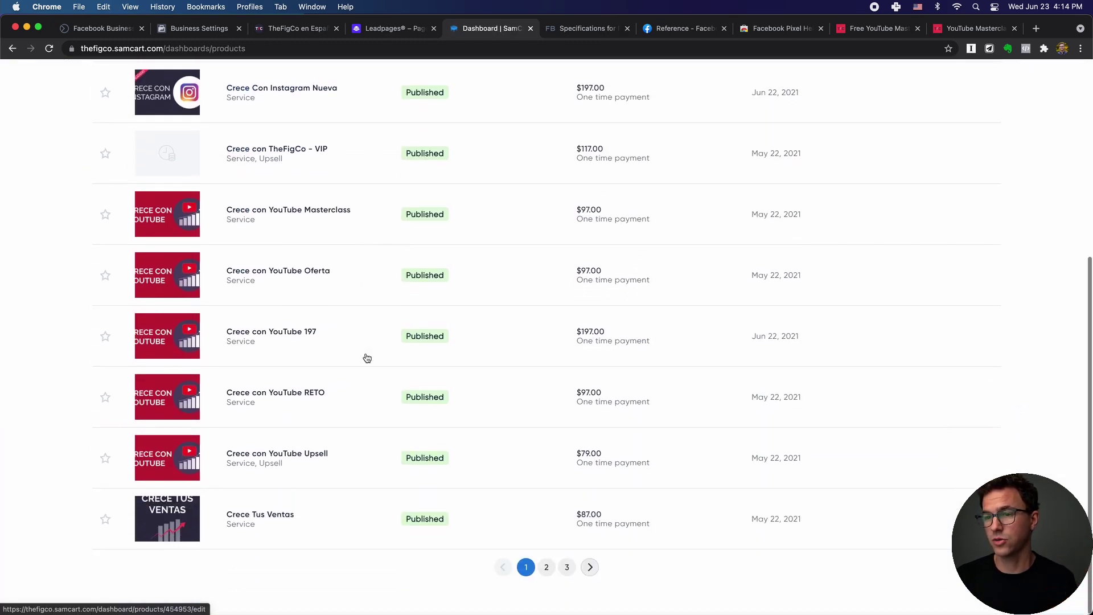
pyautogui.click(547, 568)
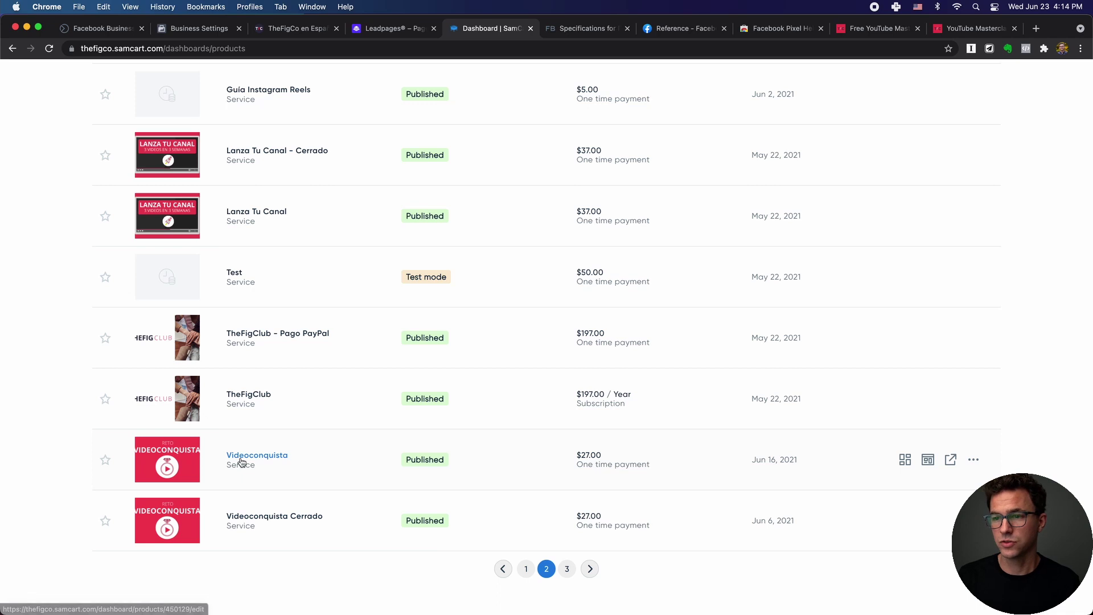
pyautogui.click(213, 459)
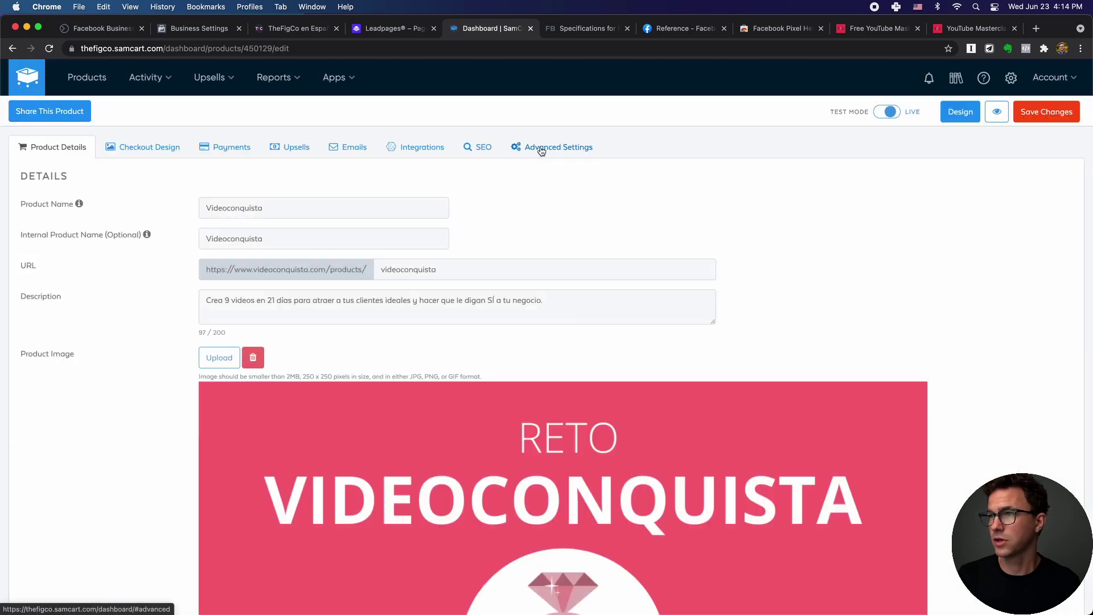
# In Advanced Settings, locate the order-completed Purchase script with value 27.00 USD.
pyautogui.click(541, 149)
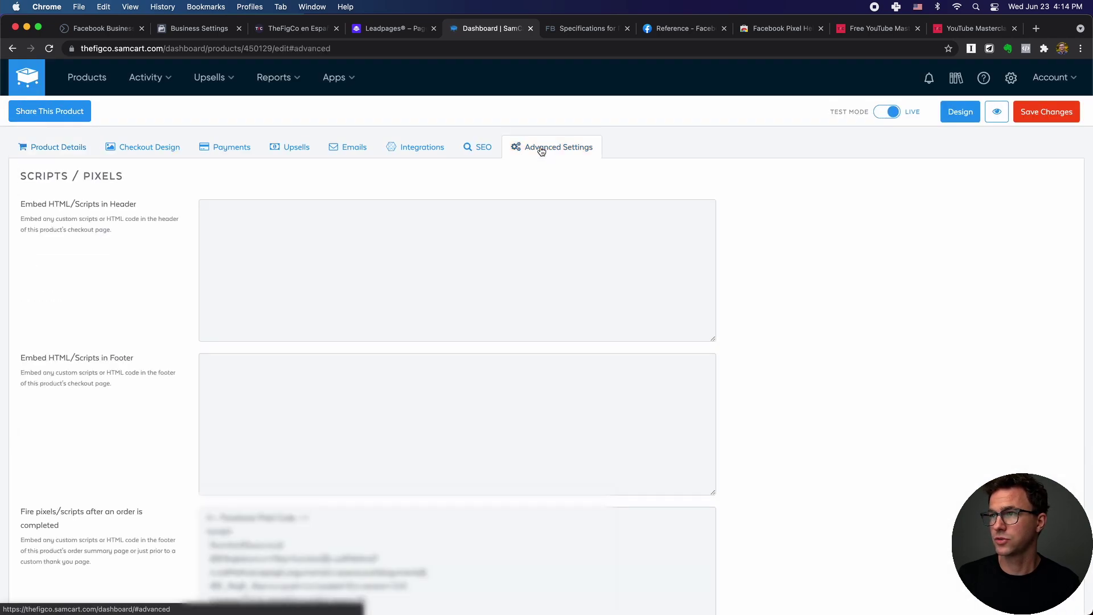
pyautogui.scroll(-2, 822, 429)
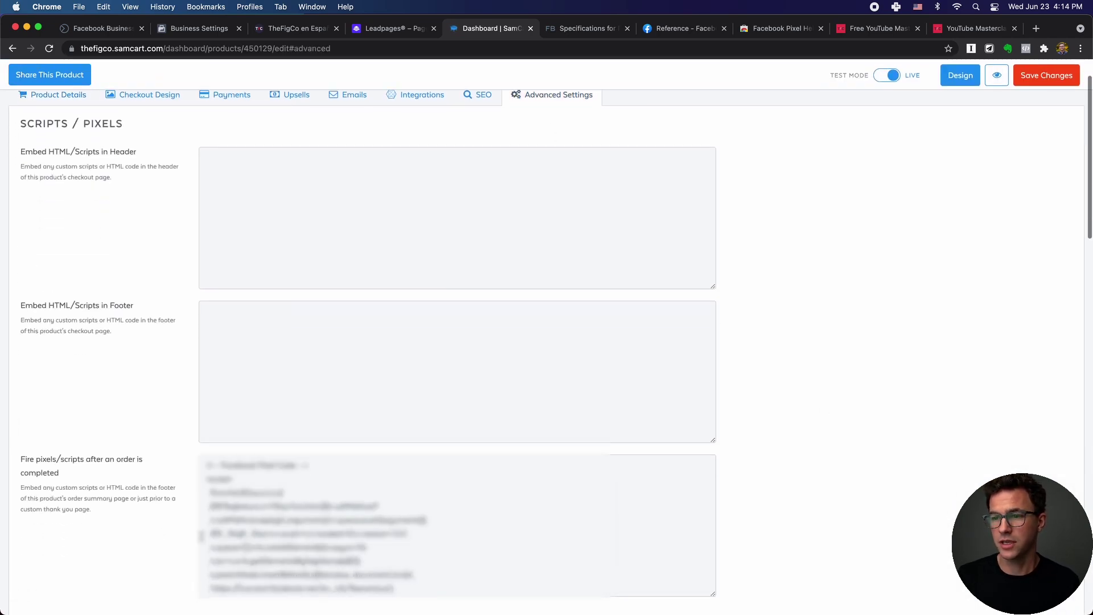
pyautogui.scroll(-5, 256, 469)
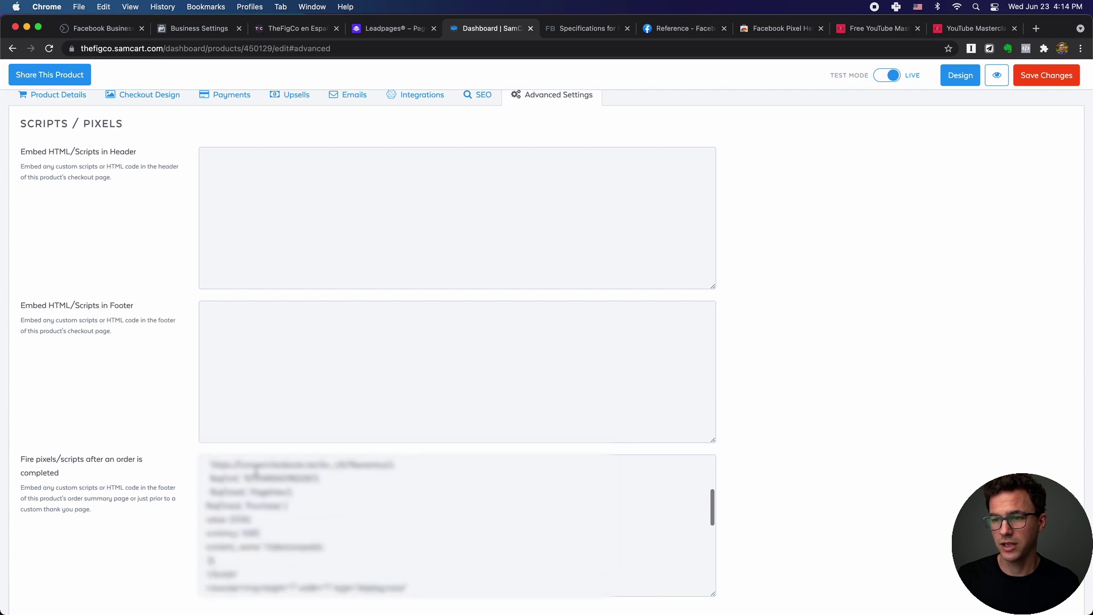
pyautogui.scroll(-1, 218, 496)
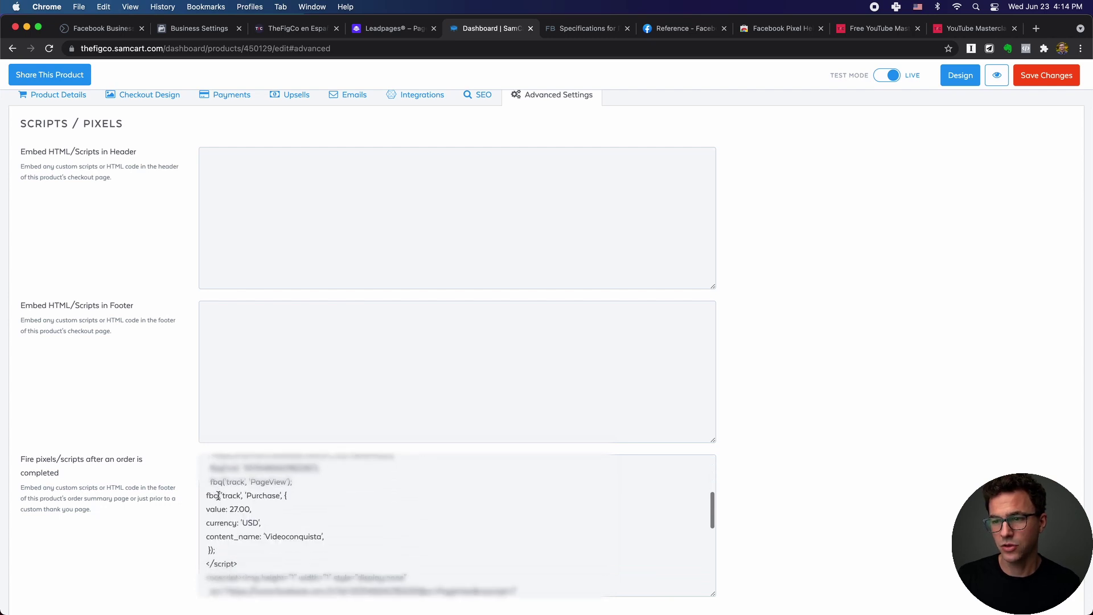
pyautogui.scroll(-2, 257, 483)
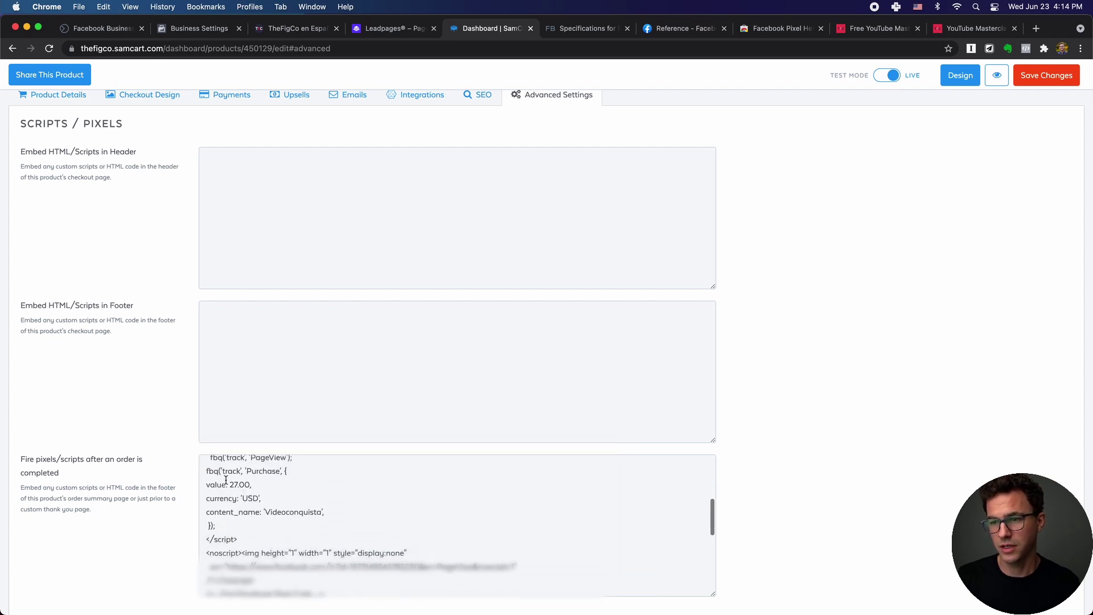
pyautogui.moveTo(207, 472); pyautogui.dragTo(239, 525)
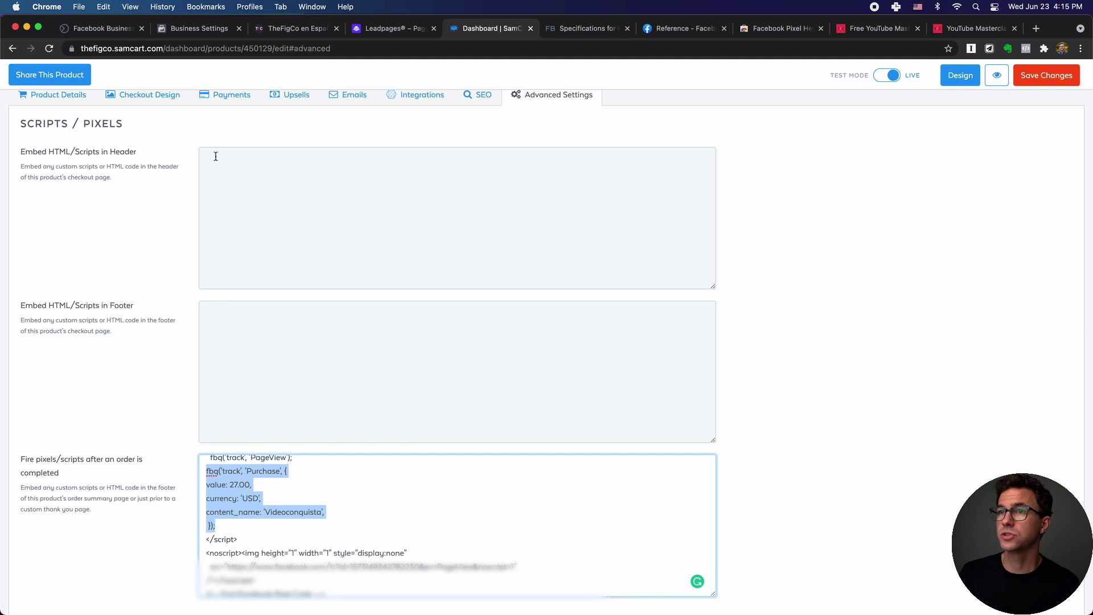
# Switch Business Settings to the Thefigco business and open its Pixels under Data Sources.
pyautogui.click(194, 29)
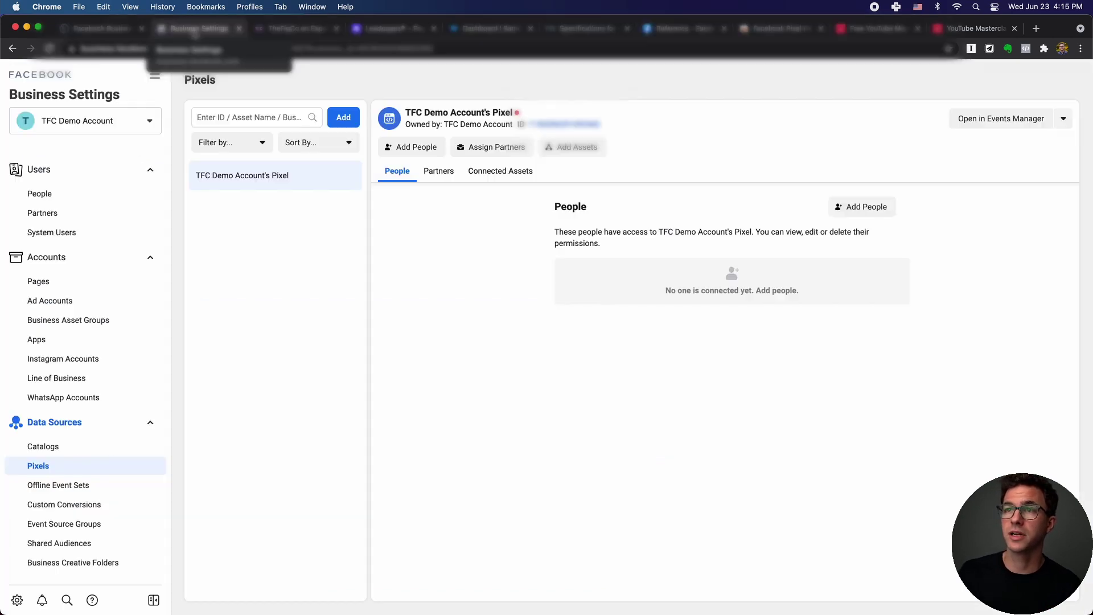
pyautogui.click(98, 125)
pyautogui.press('Escape')
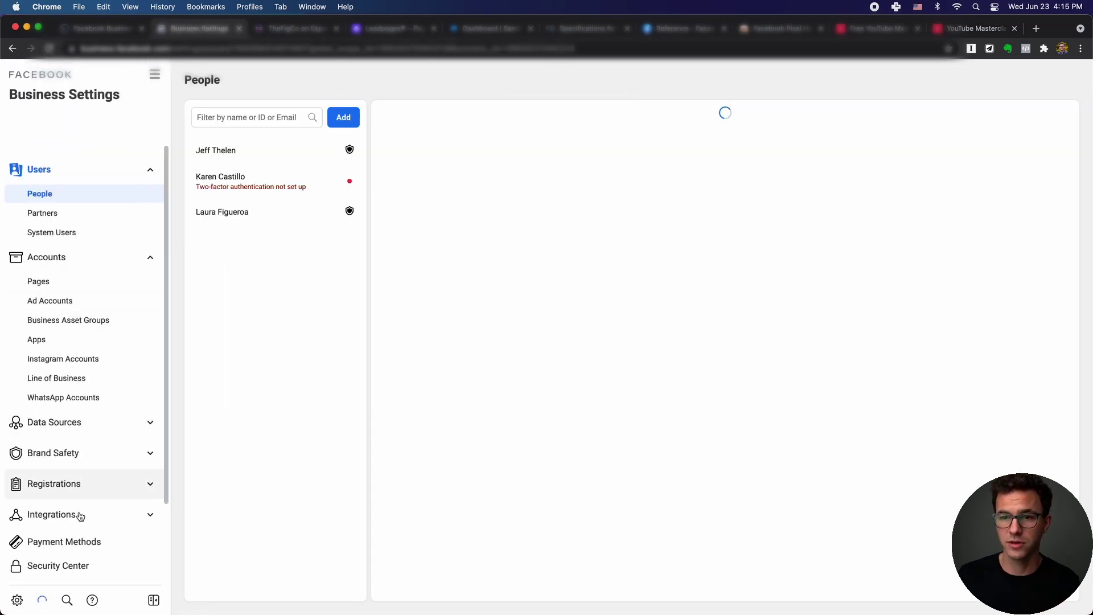
pyautogui.click(86, 421)
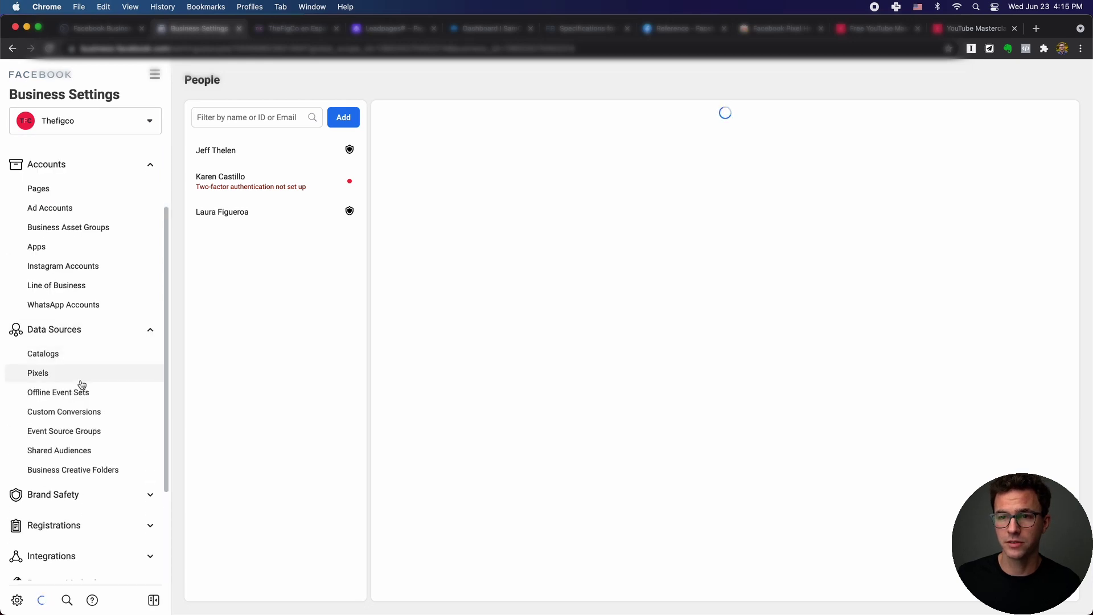
pyautogui.click(77, 374)
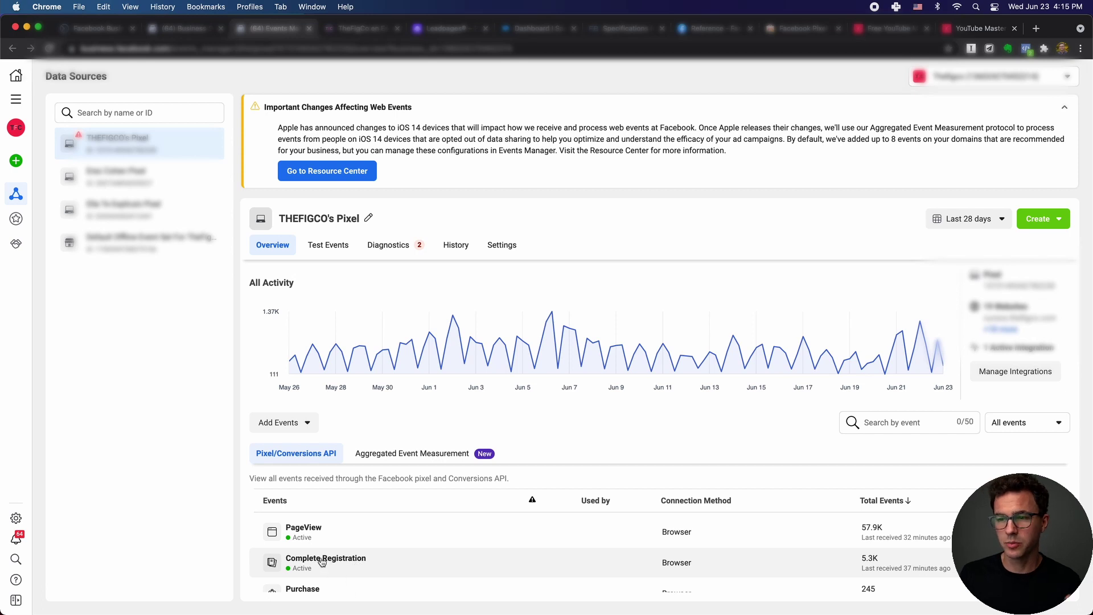
# Check the events table: PageView, Complete Registration, Purchase and Initiate Checkout all show Active.
pyautogui.scroll(-2, 354, 563)
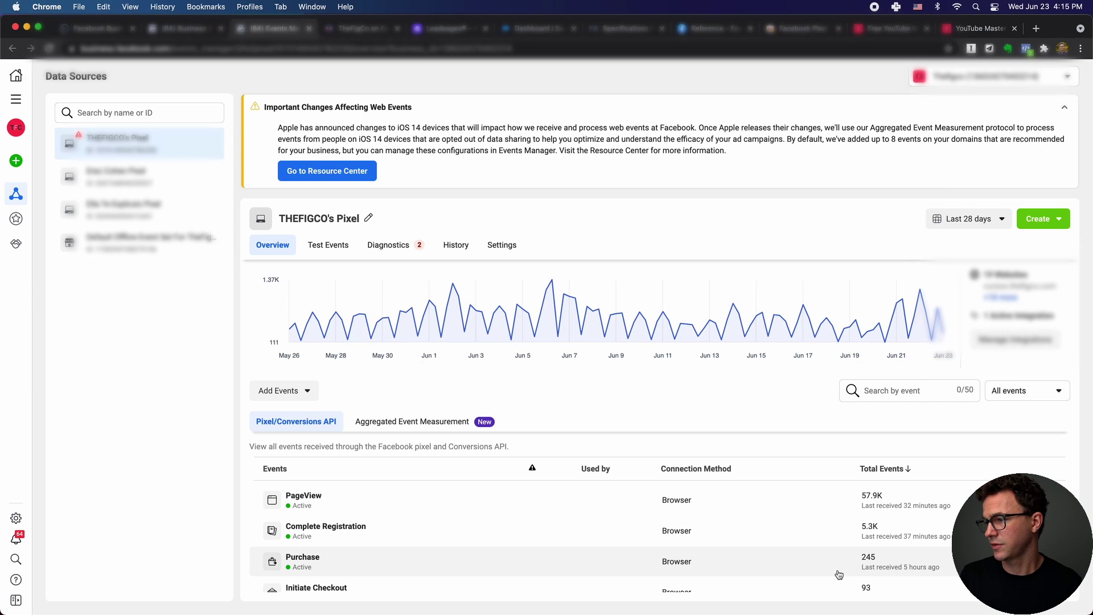
pyautogui.scroll(-1, 788, 563)
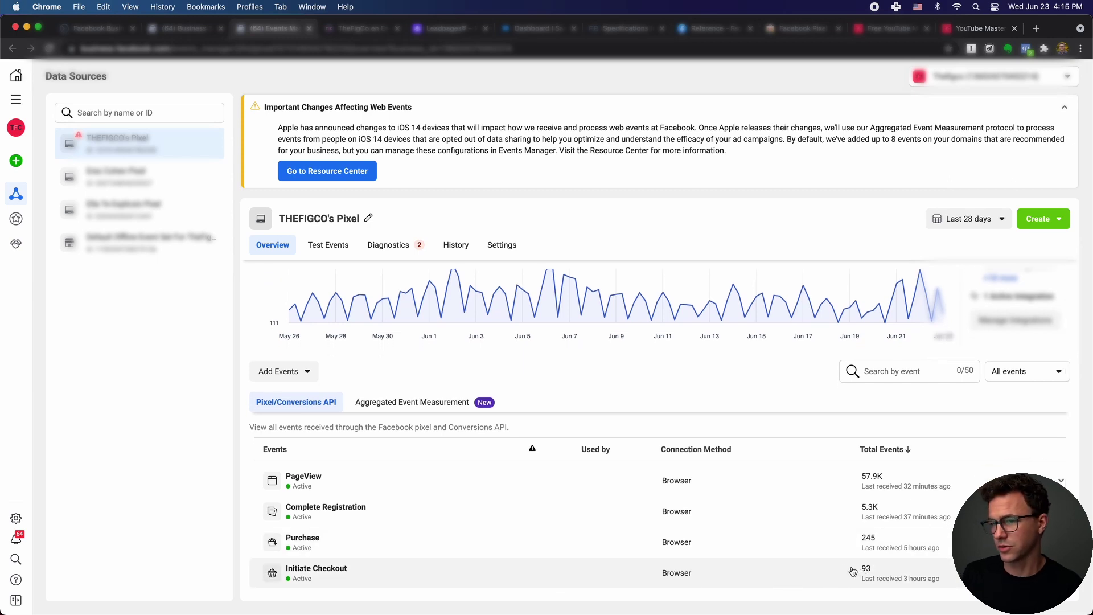
pyautogui.scroll(2, 844, 570)
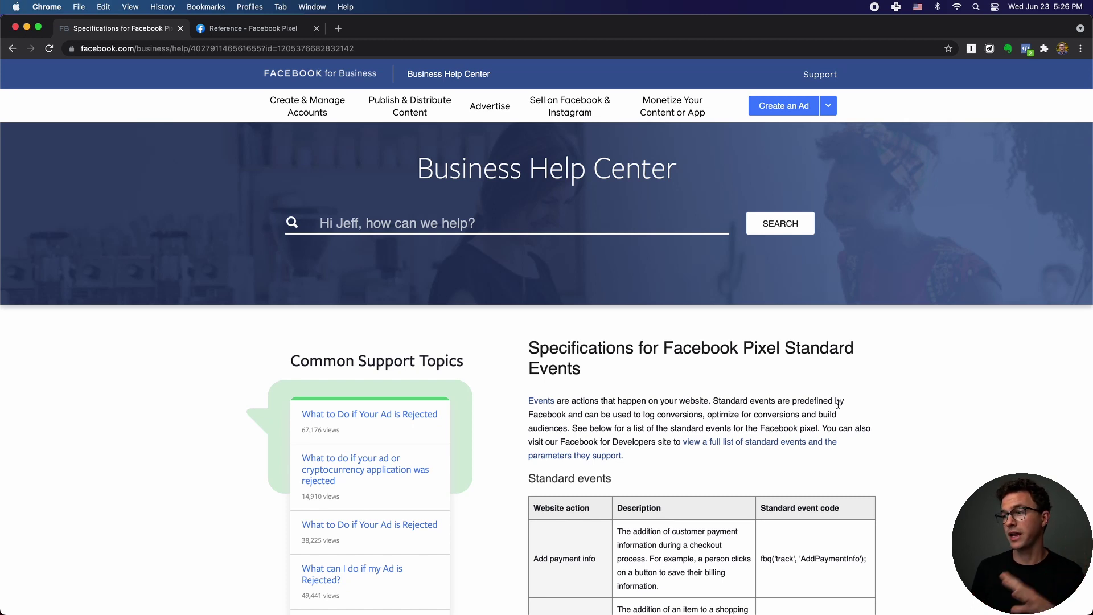
# Highlight the AddPaymentInfo event code in the Standard events table.
pyautogui.scroll(-4, 820, 412)
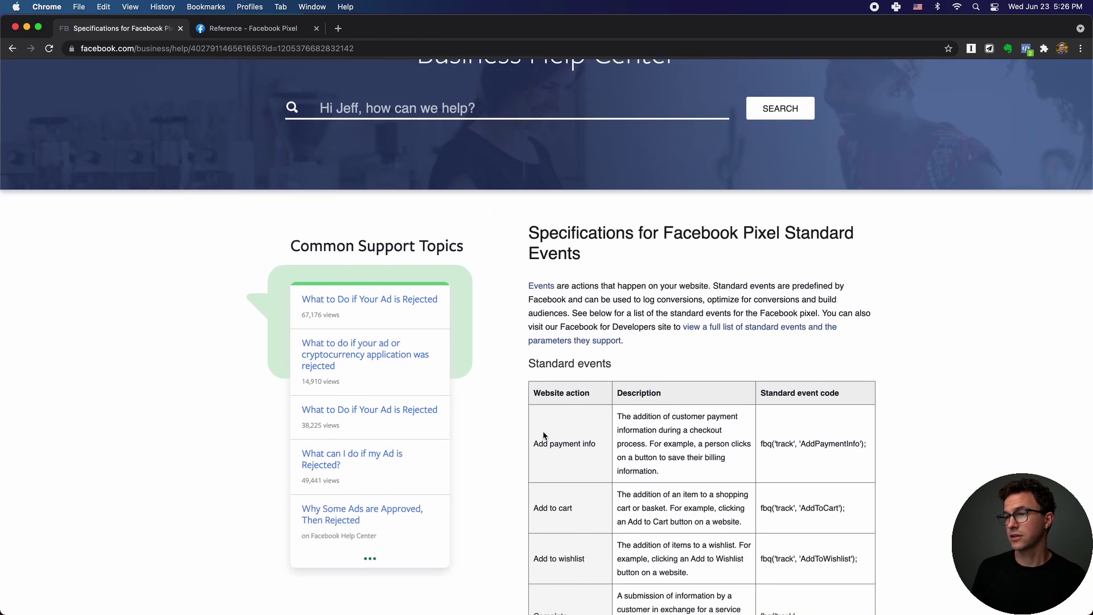
pyautogui.moveTo(789, 444); pyautogui.dragTo(865, 448)
pyautogui.click(902, 462)
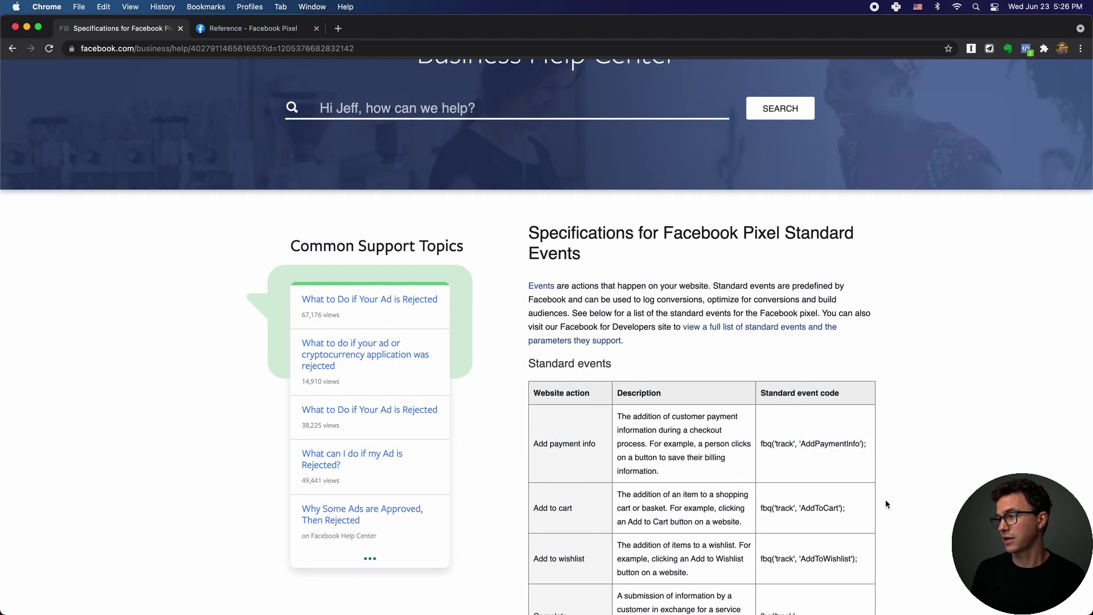
# Find the Purchase fbq code with value and currency, then go to the Pixel Reference page.
pyautogui.scroll(-5, 858, 500)
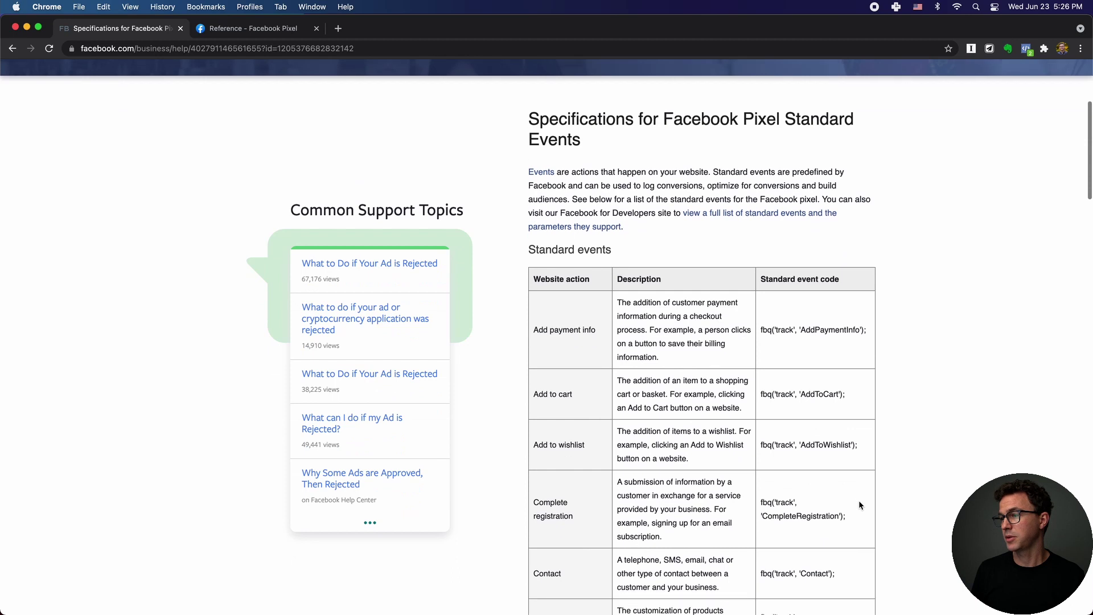
pyautogui.scroll(-5, 853, 484)
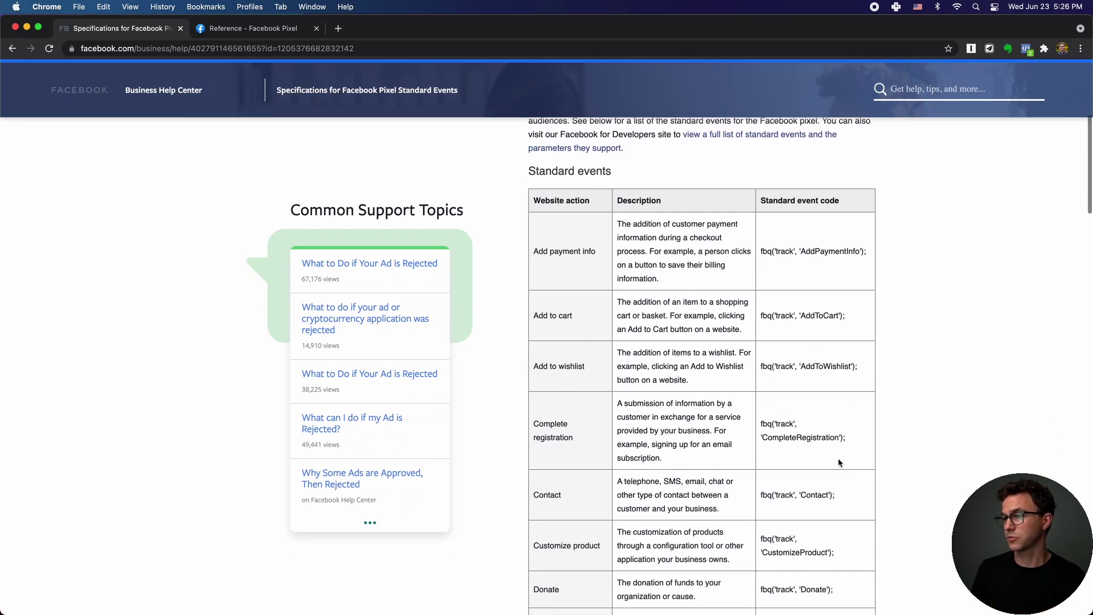
pyautogui.scroll(-5, 839, 463)
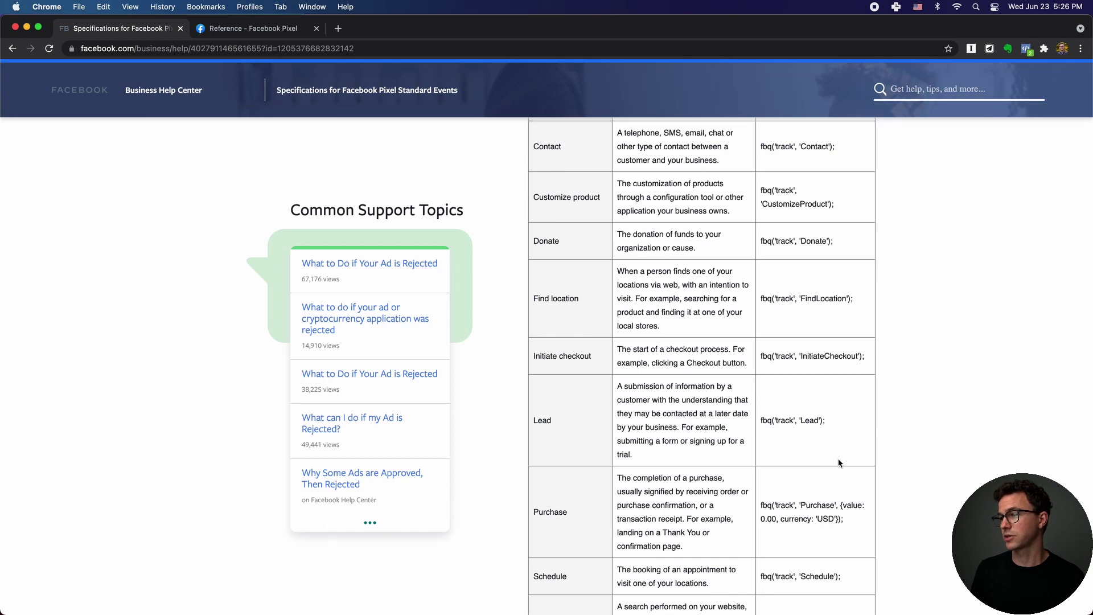
pyautogui.scroll(-3, 838, 462)
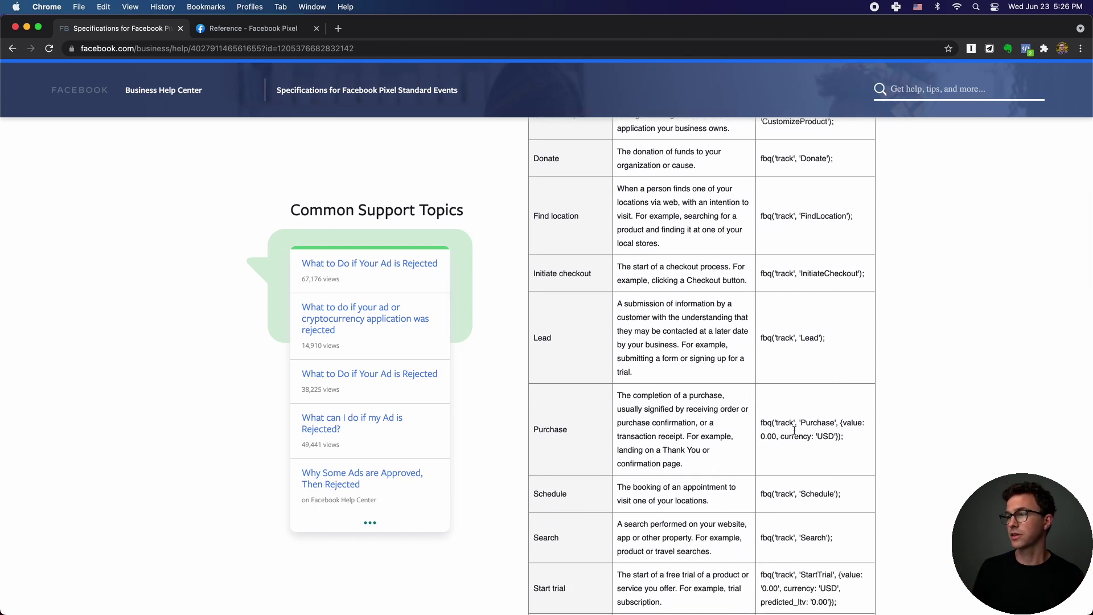
pyautogui.moveTo(766, 422); pyautogui.dragTo(840, 436)
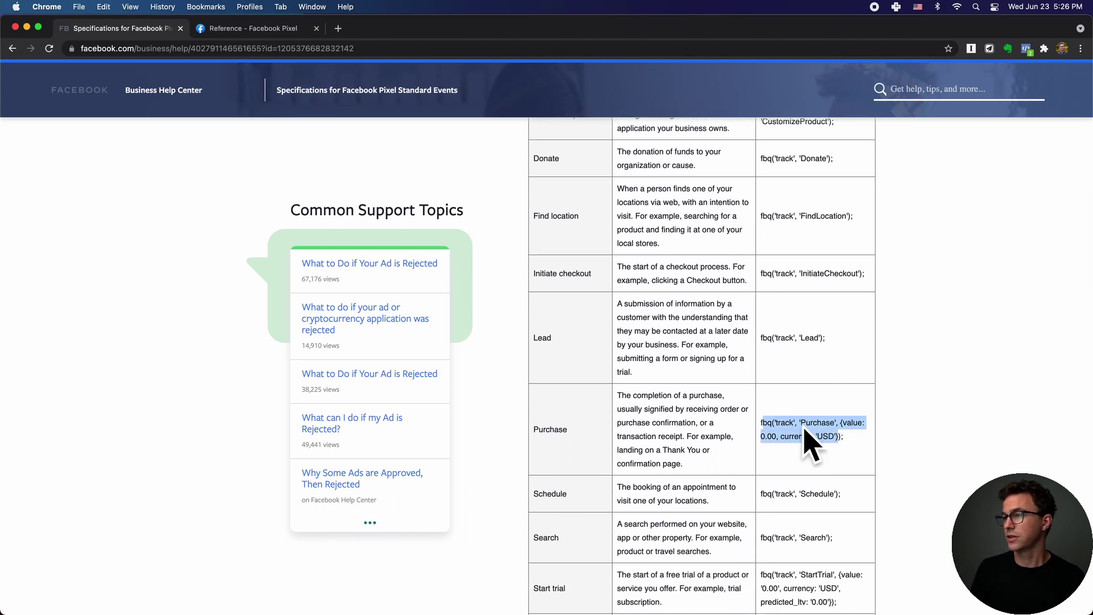
pyautogui.click(856, 439)
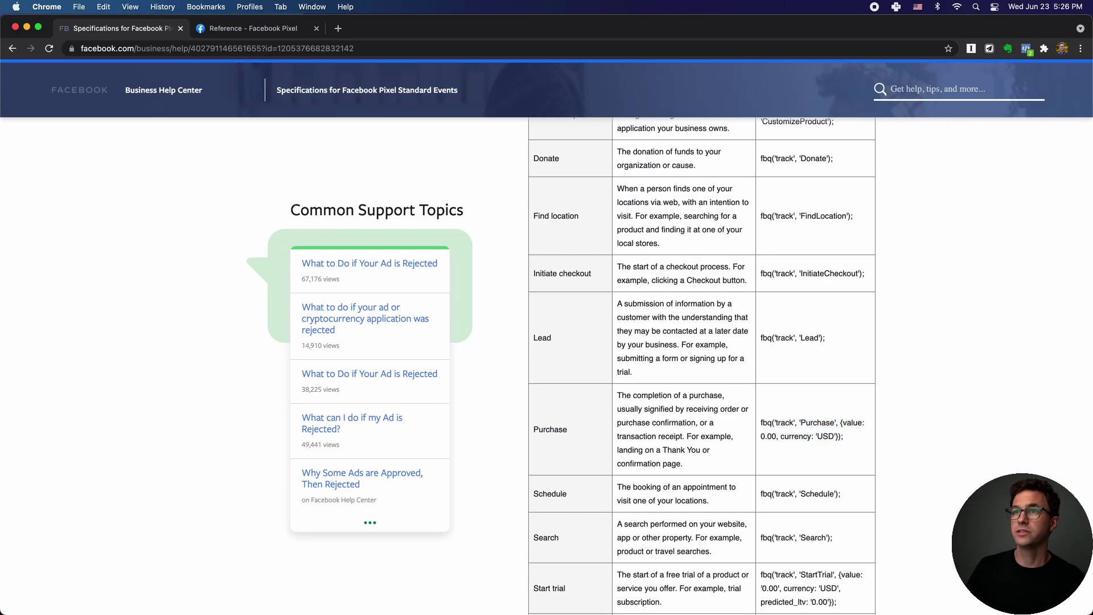
pyautogui.click(267, 26)
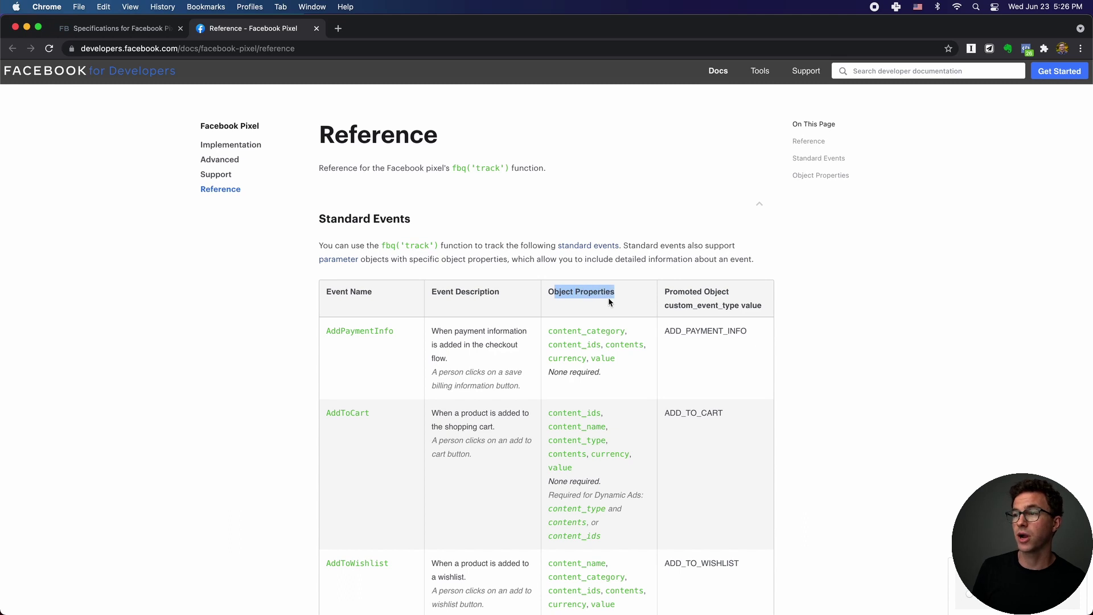
# Read object properties from AddToCart's content_ids down to Purchase's required currency and value.
pyautogui.click(383, 452)
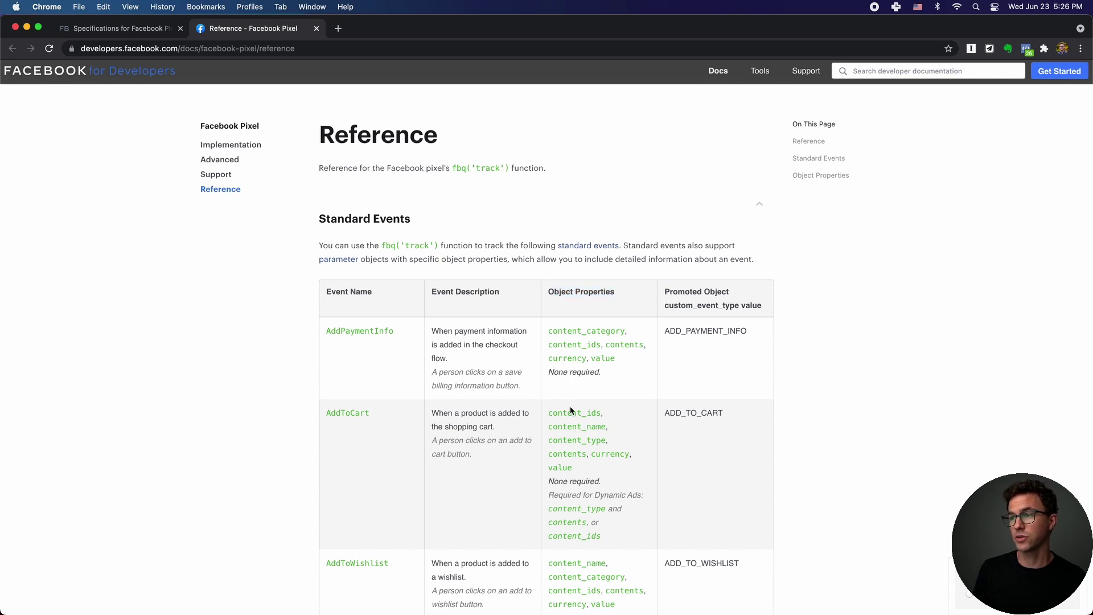
pyautogui.moveTo(570, 413); pyautogui.dragTo(601, 415)
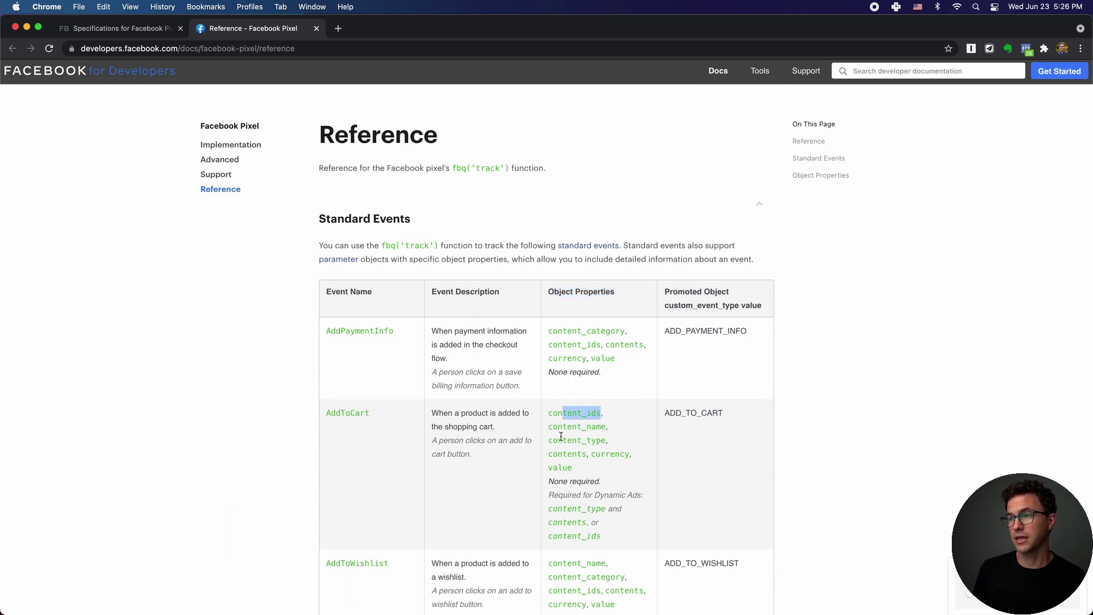
pyautogui.moveTo(562, 452); pyautogui.dragTo(584, 459)
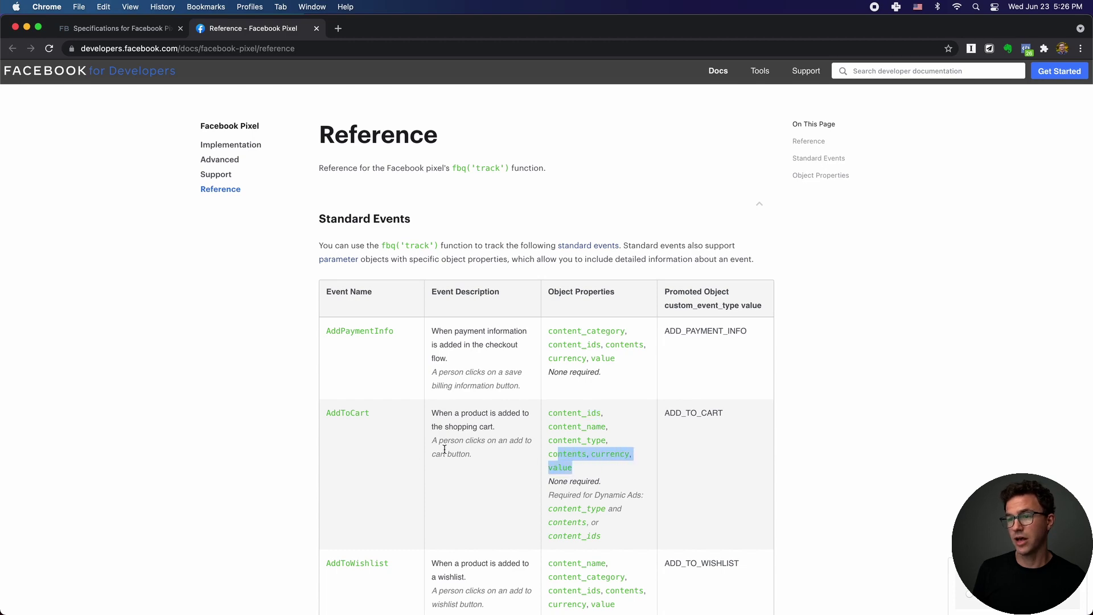
pyautogui.scroll(-2, 416, 450)
pyautogui.scroll(-15, 416, 453)
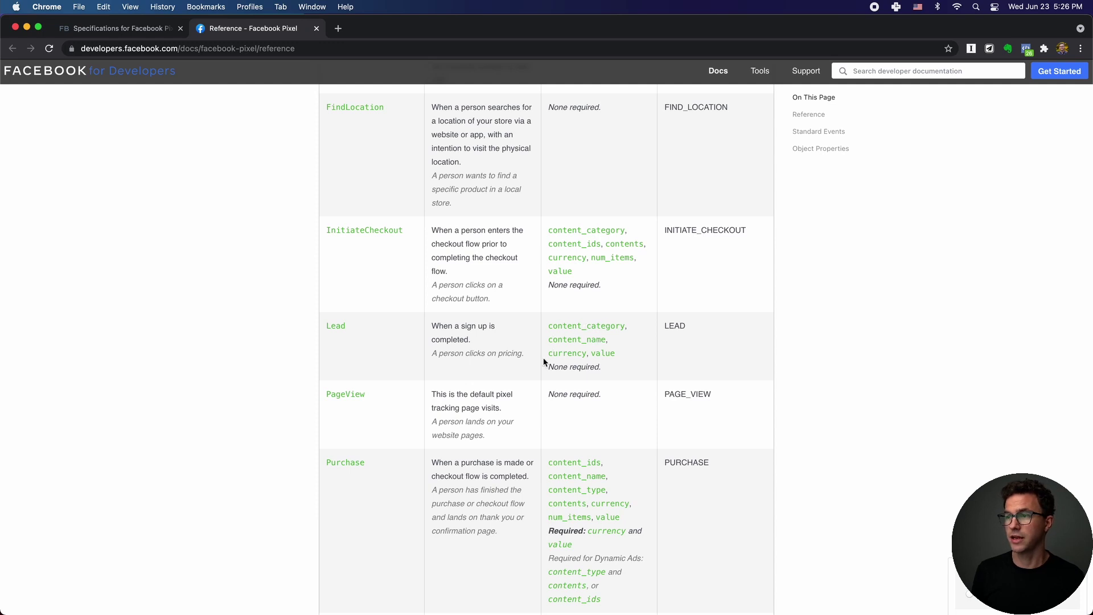
pyautogui.scroll(-1, 544, 362)
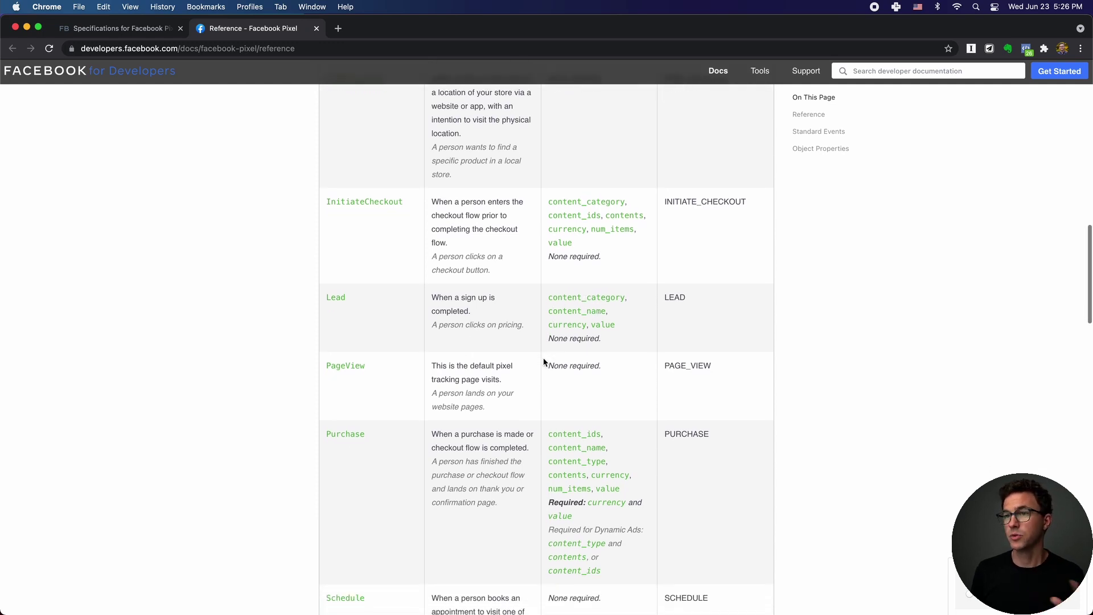